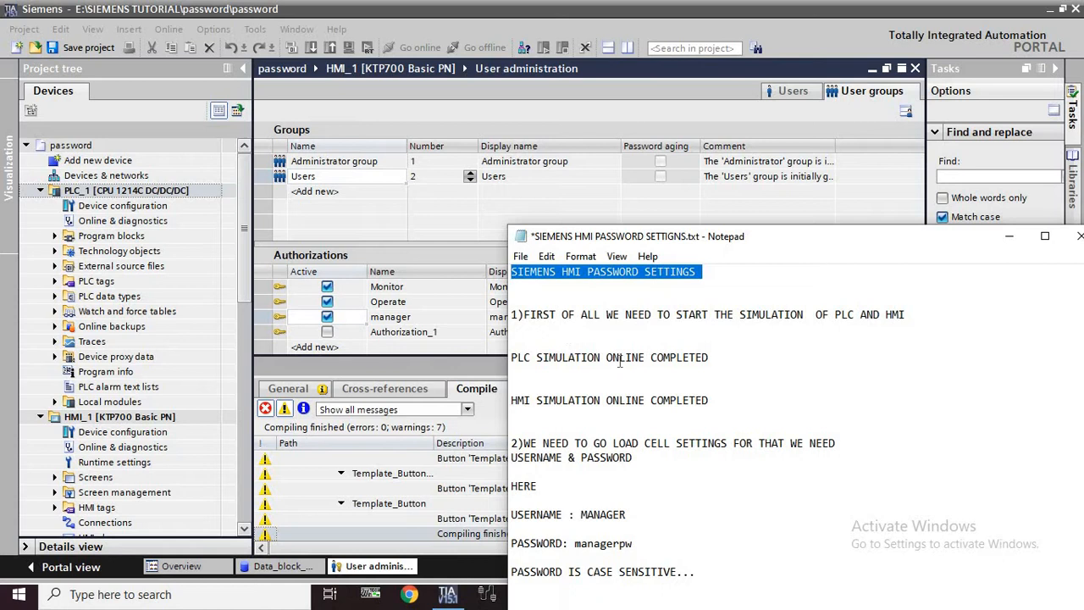
Step: Put the notes away and take PLC_1 [CPU 1214C DC/DC/DC] online
left_click(1009, 237)
left_click(170, 191)
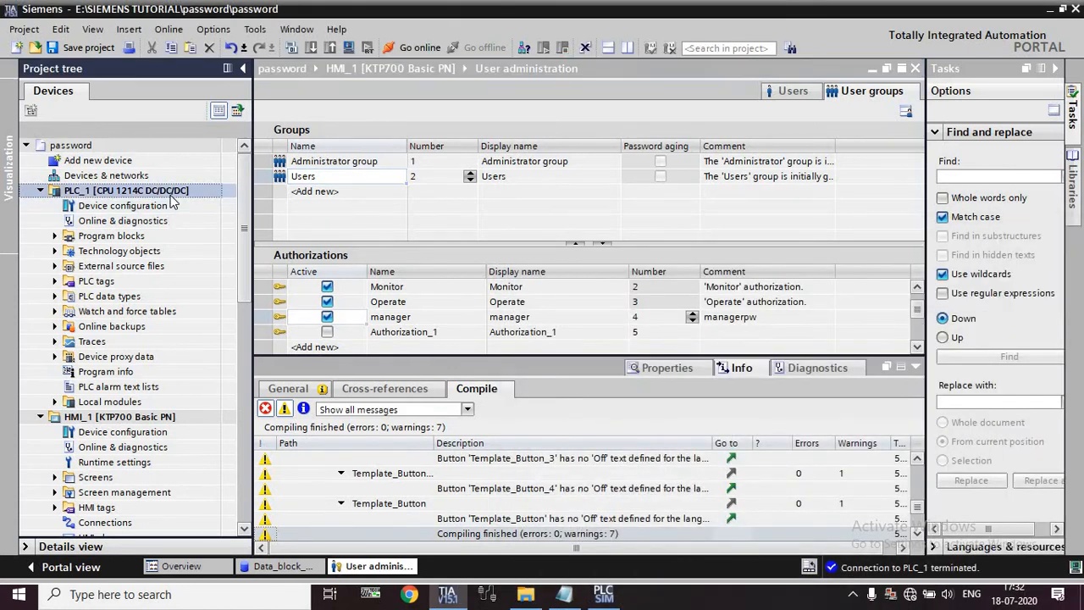
left_click(416, 49)
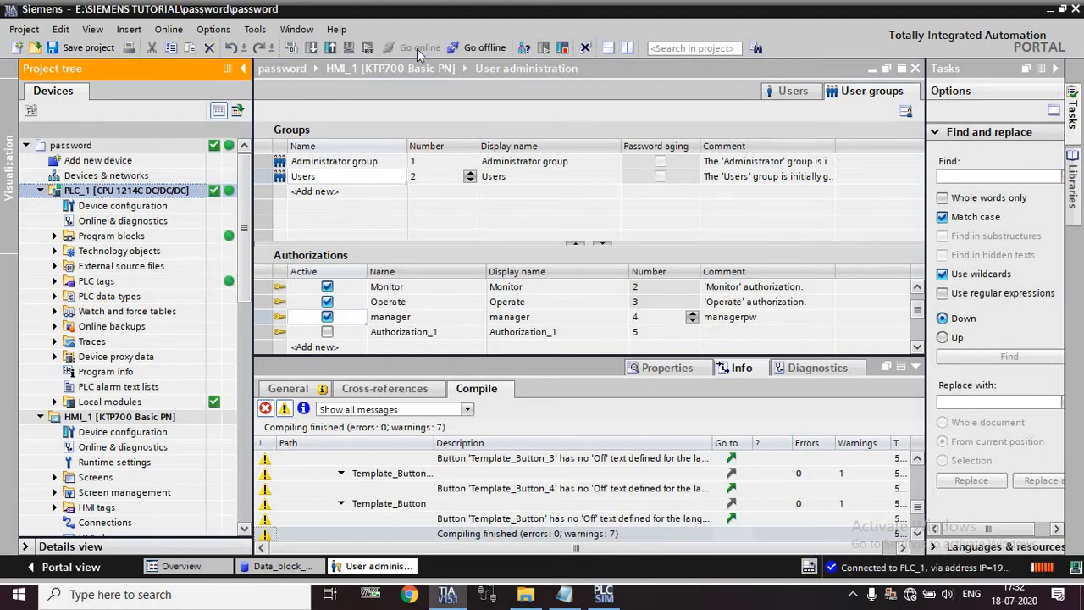
Step: Highlight the "PLC SIMULATION ONLINE COMPLETED" line in the Notepad notes, and put the notes away
left_click(563, 596)
left_click_drag(714, 358, 500, 363)
left_click(1001, 240)
Step: Start the simulation of HMI_1 [KTP700 Basic PN] and dismiss the active system events window
left_click(165, 418)
left_click(349, 48)
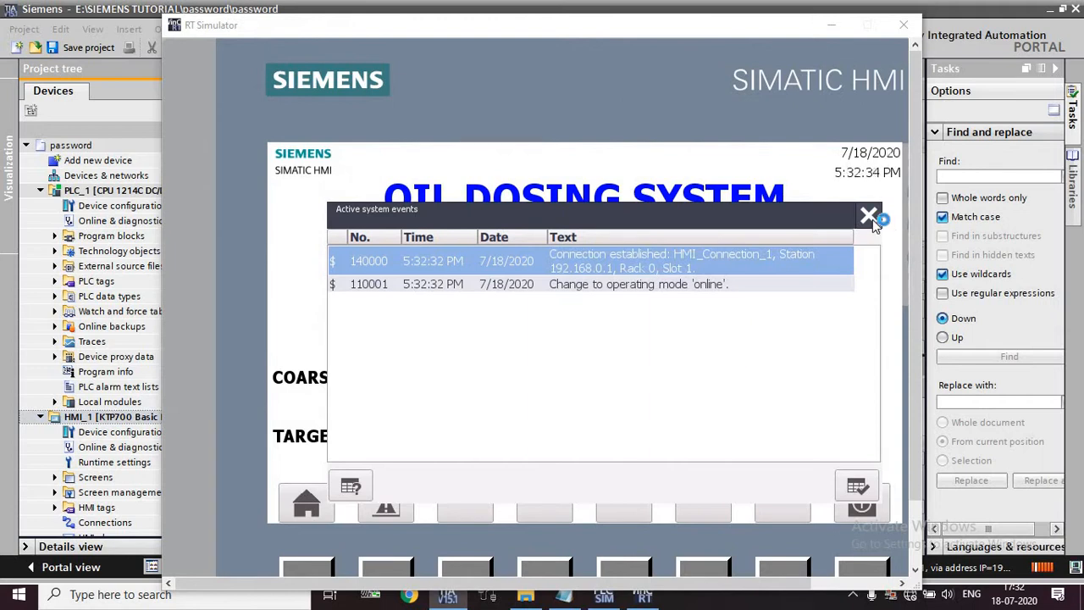
left_click(870, 217)
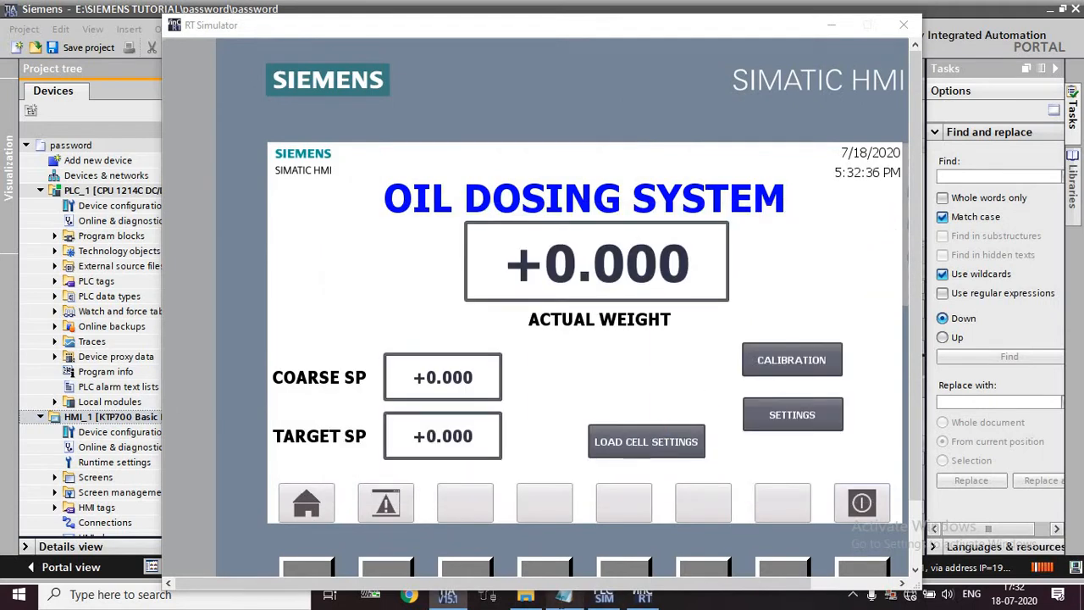
Step: Highlight the HMI simulation completion line and the step 2 load cell settings line in the Notepad notes
left_click(564, 596)
left_click_drag(714, 394, 508, 405)
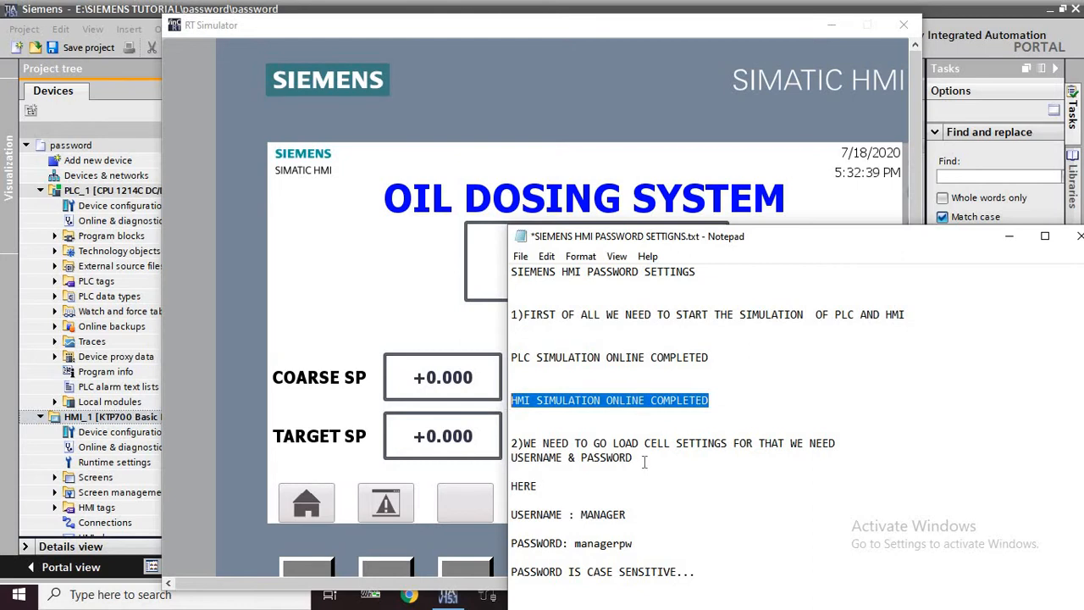
left_click_drag(644, 462, 497, 443)
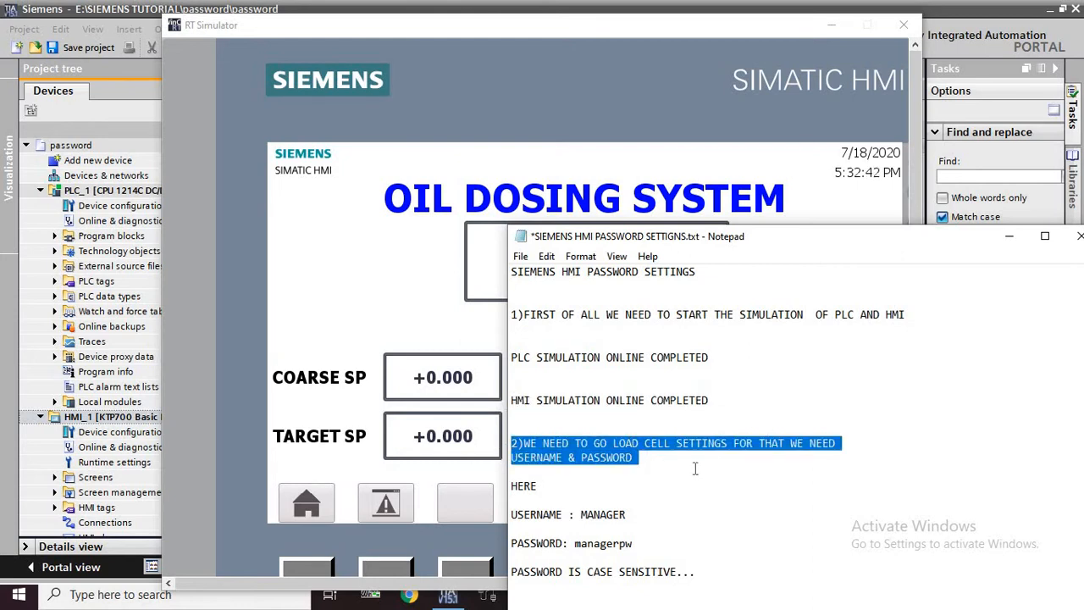
left_click(1004, 241)
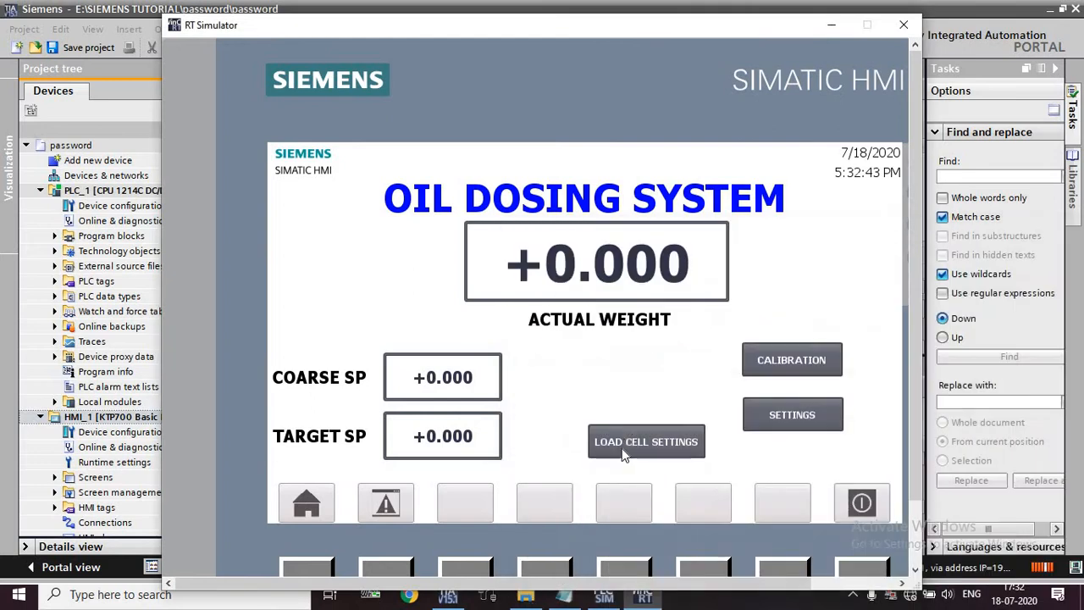
Step: Request the load cell settings from the HMI home screen and enter manager as the login user
left_click(629, 443)
left_click(591, 334)
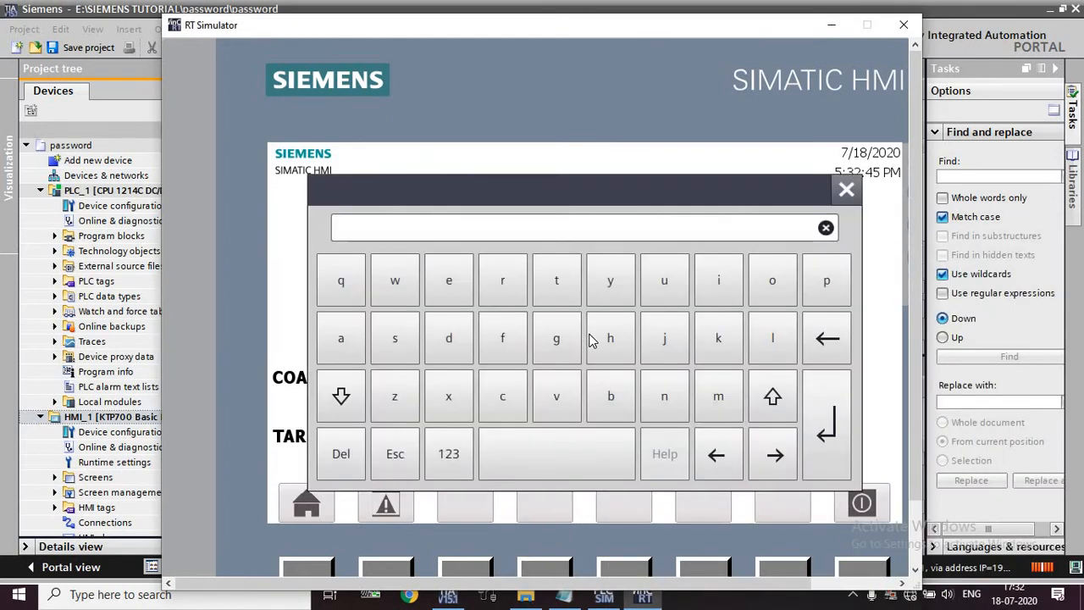
type("mana")
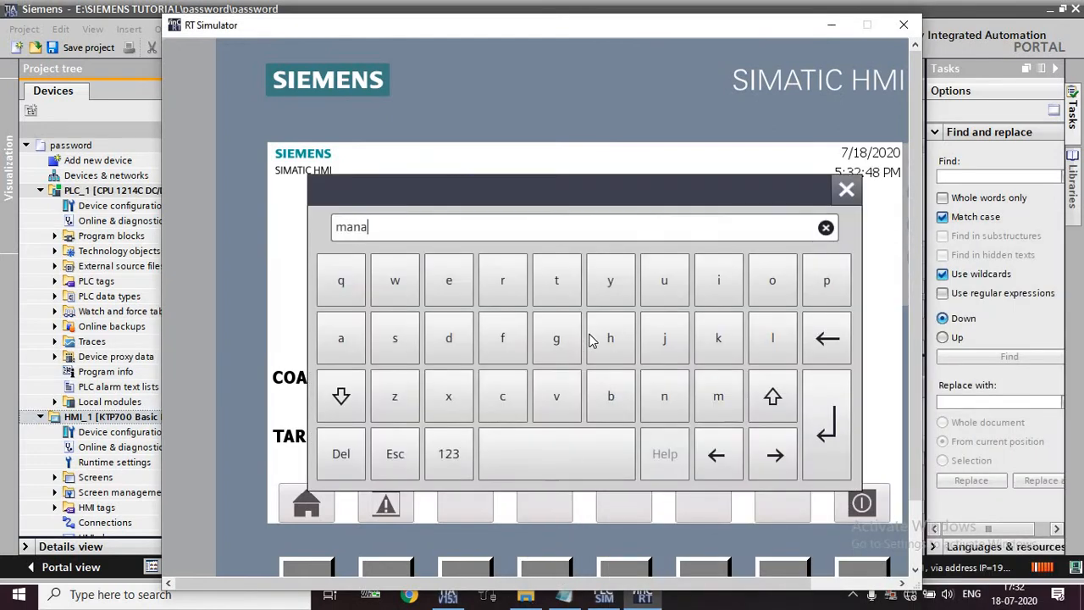
type("ger")
key("Return")
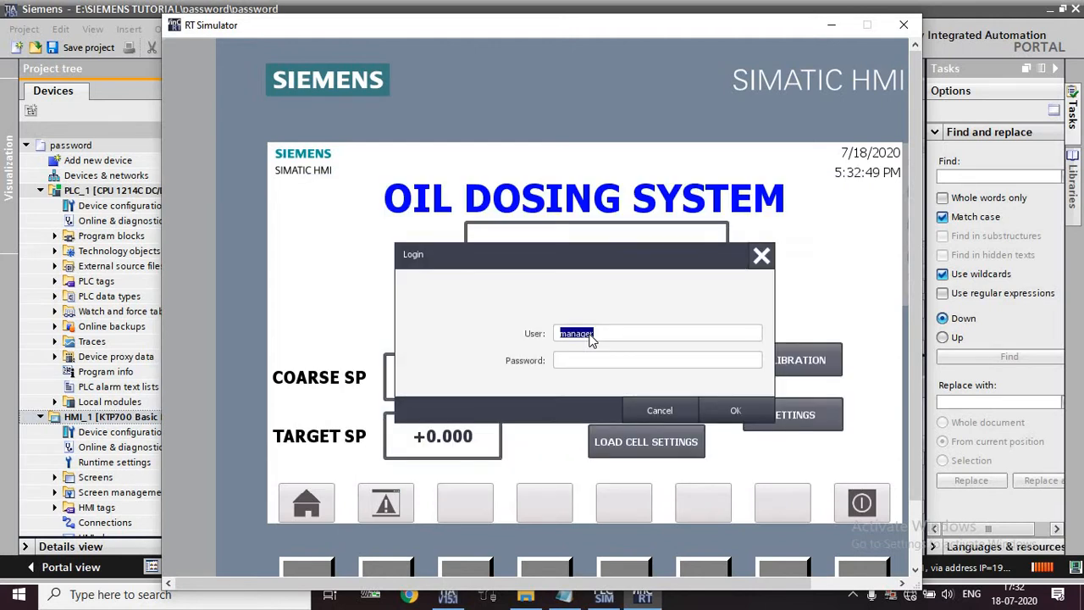
Step: Log in with the account password and open the load cell settings page
left_click(590, 366)
type("****")
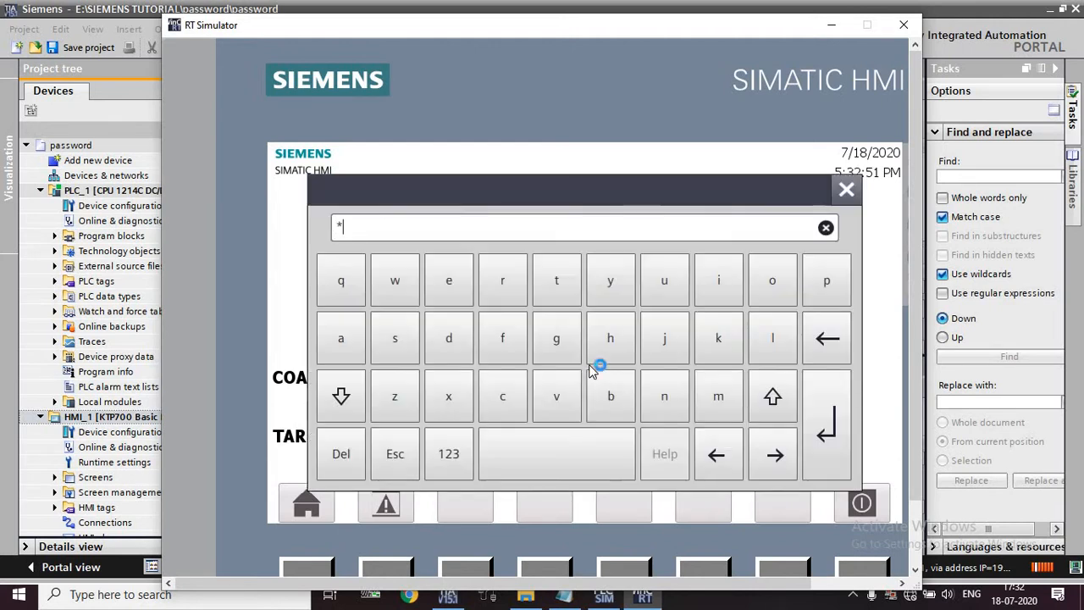
type("*****")
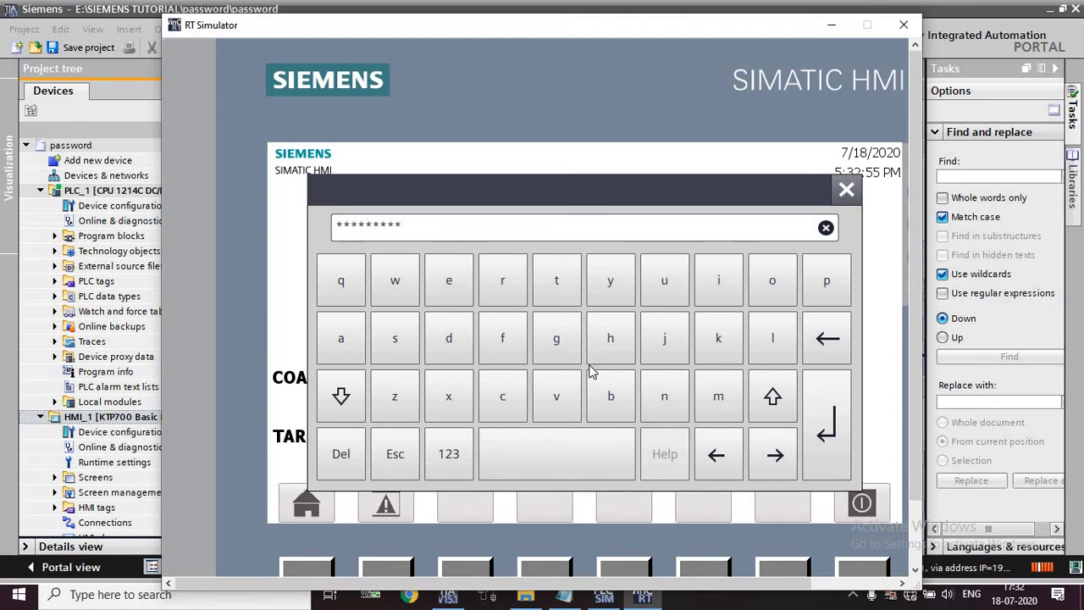
left_click(824, 450)
left_click(735, 411)
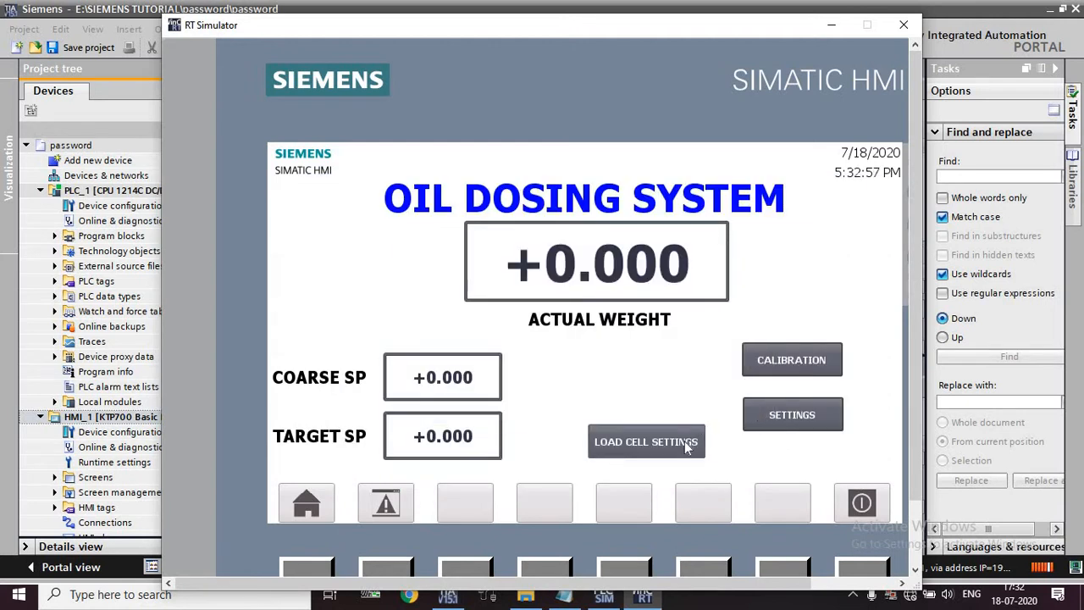
left_click(687, 448)
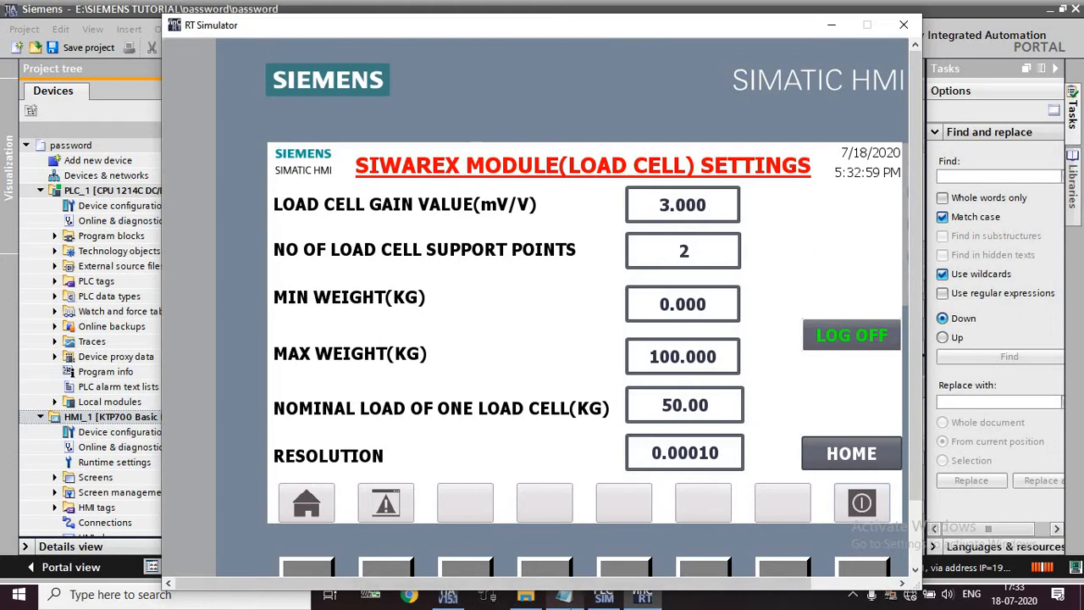
Step: Highlight the step 3 line and the instruction to change the load cell gain value in the Notepad notes
left_click(563, 597)
left_click(644, 500)
scroll(647, 499, "down", 2)
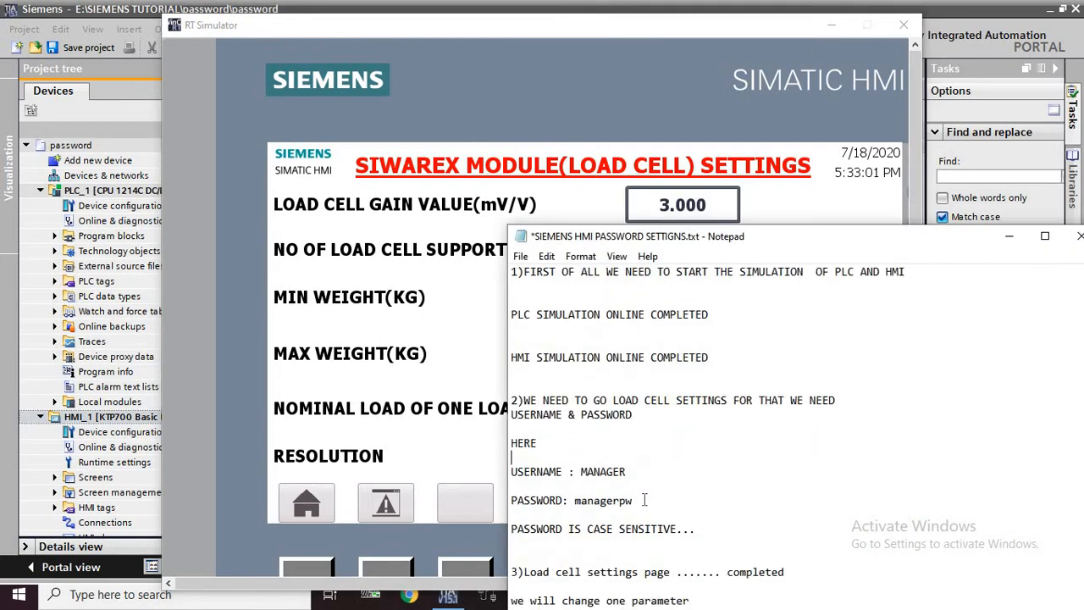
scroll(663, 499, "down", 1)
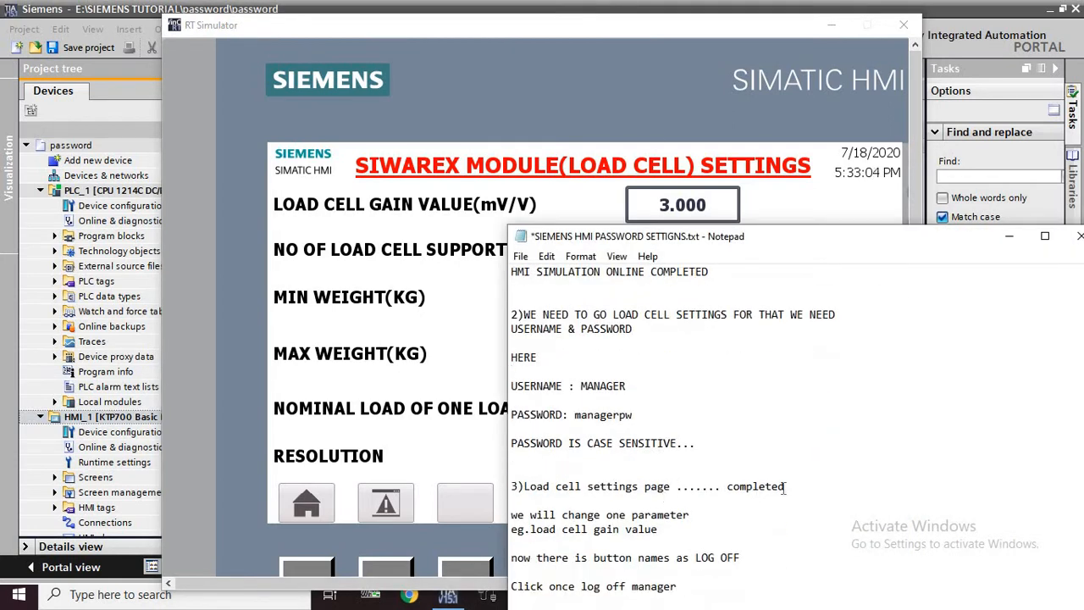
left_click_drag(785, 486, 505, 489)
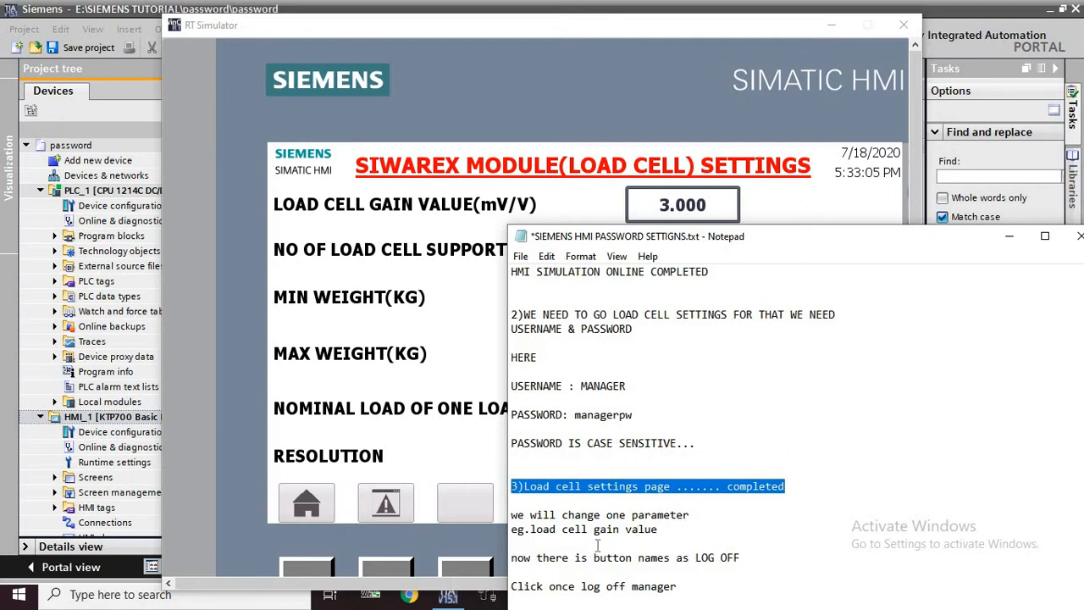
left_click_drag(658, 530, 511, 511)
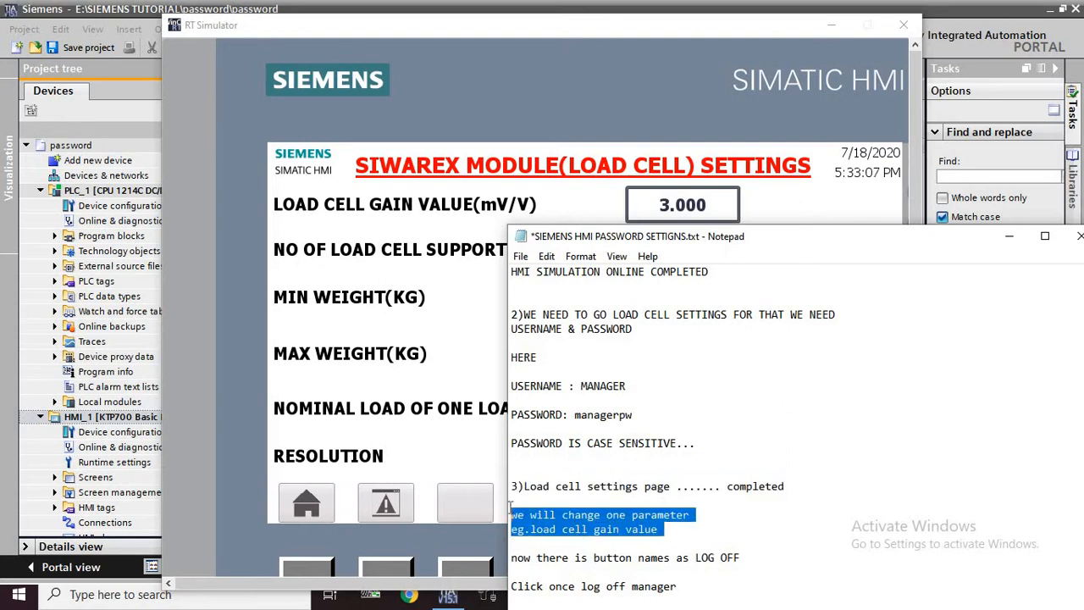
left_click(1008, 238)
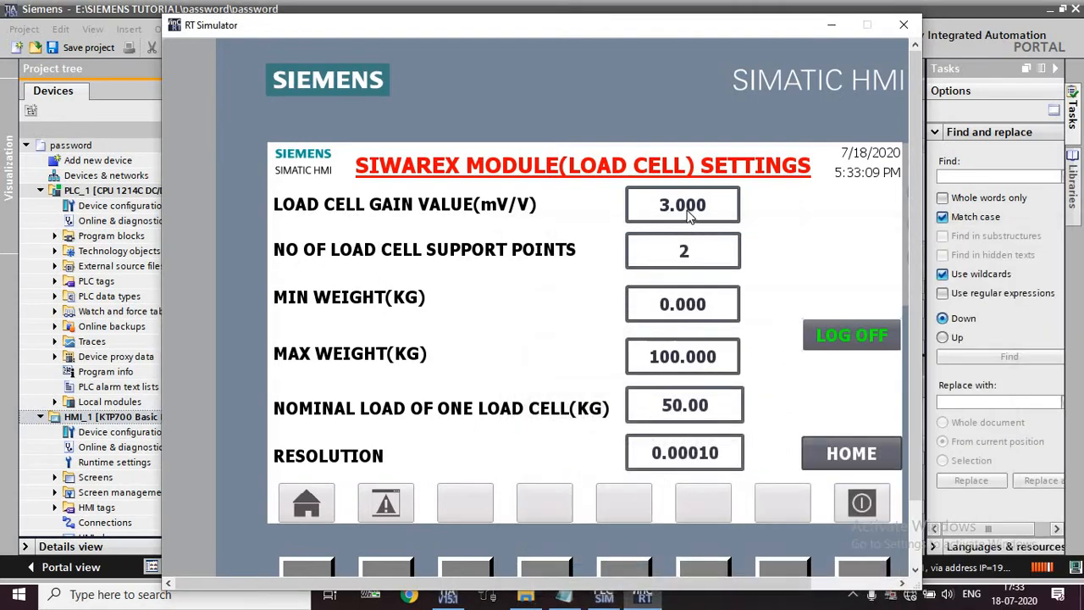
Step: Set the load cell gain value to 2.55 mV/V on the HMI settings page
left_click(688, 209)
type("2")
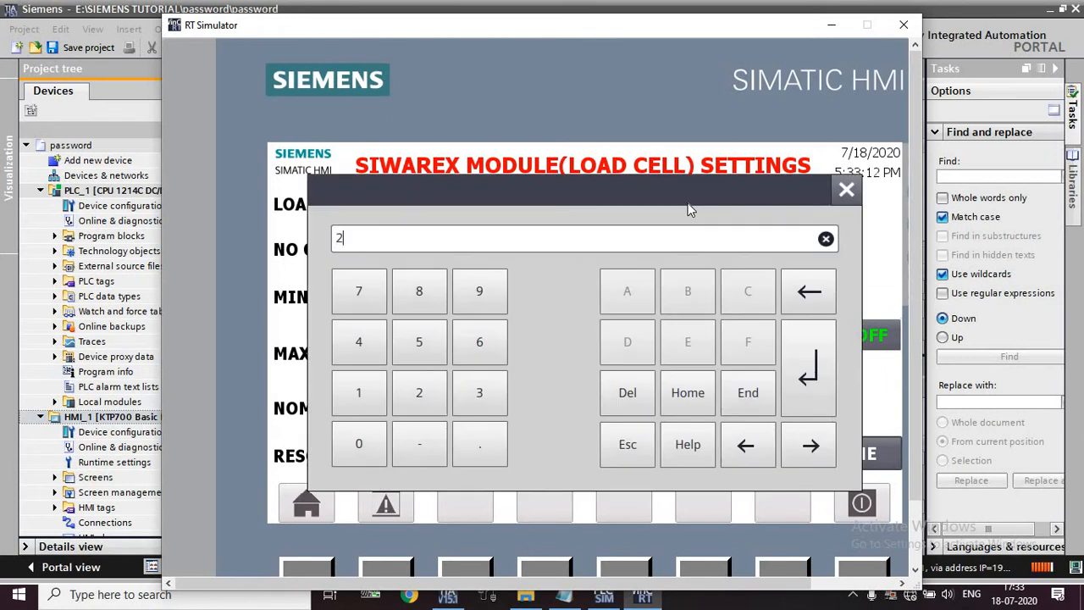
type(".55")
key("Return")
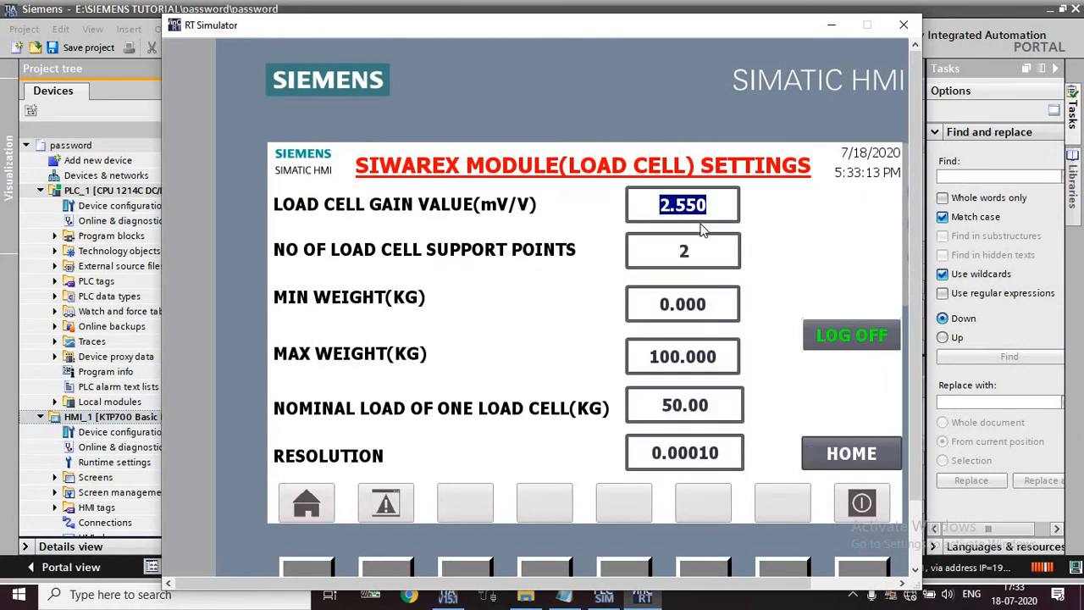
Step: Open Data_block_2 in the TIA Portal project and monitor its values, selecting the load cell gain monitor value
left_click(830, 27)
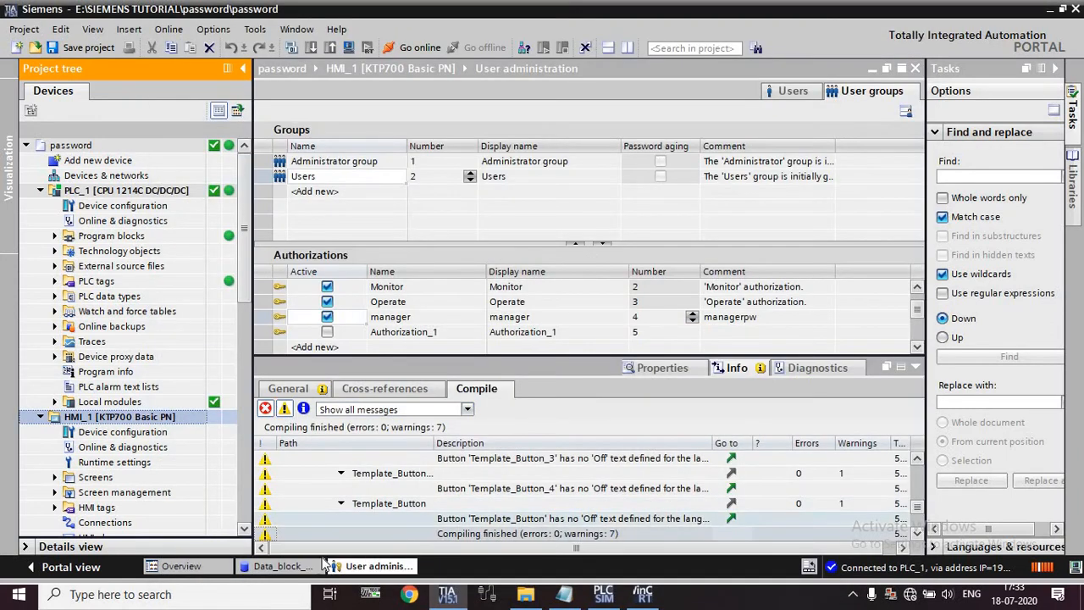
left_click(284, 566)
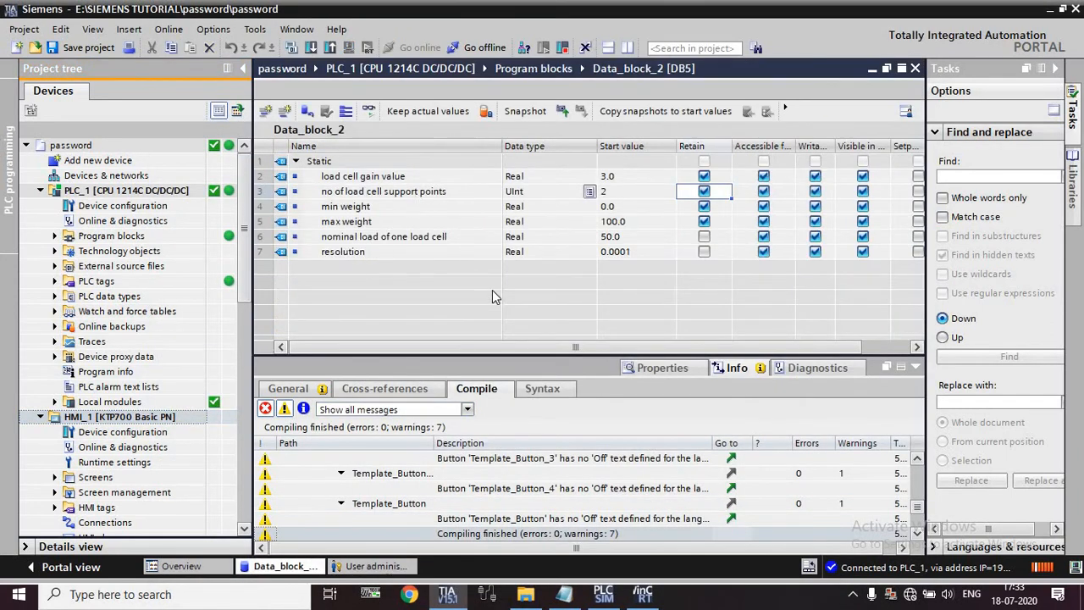
left_click(370, 114)
left_click(715, 173)
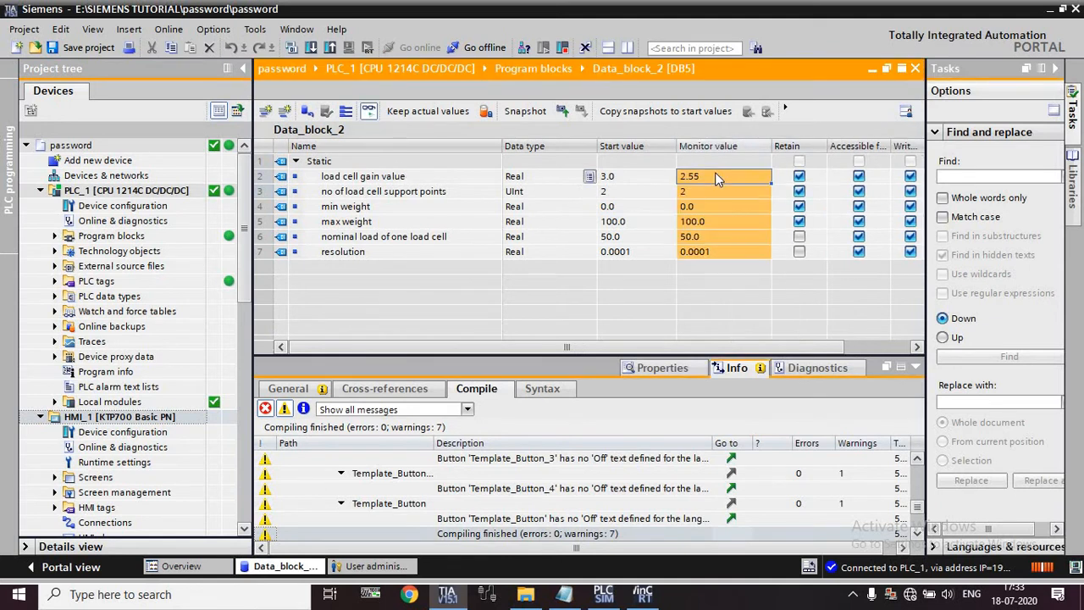
Step: Modify the load cell gain monitor value to 2.89 and return to the RT Simulator to check it
double_click(703, 179)
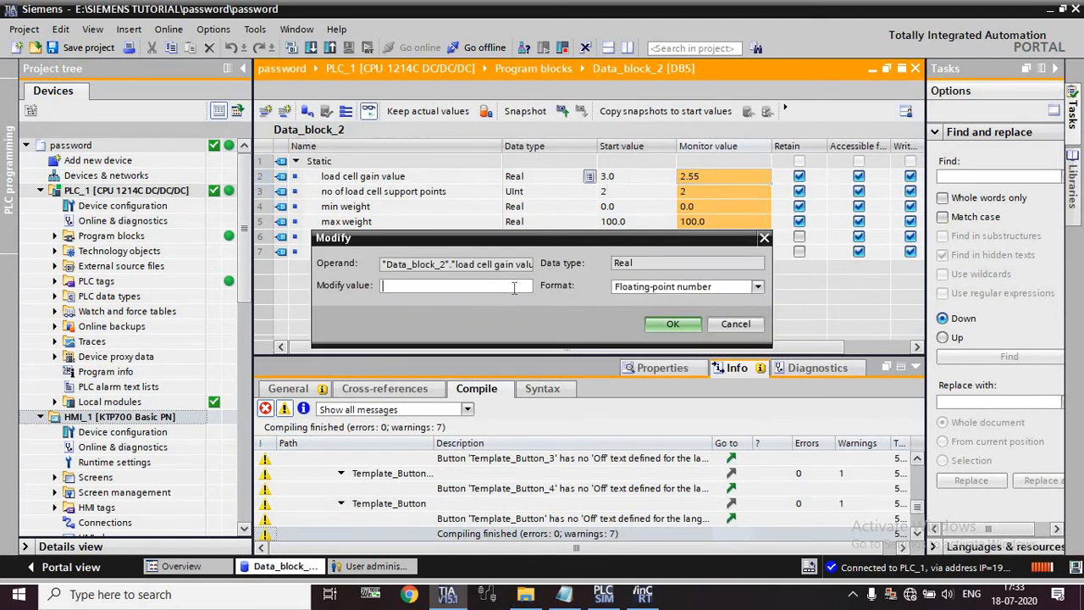
type("2.89")
key("Return")
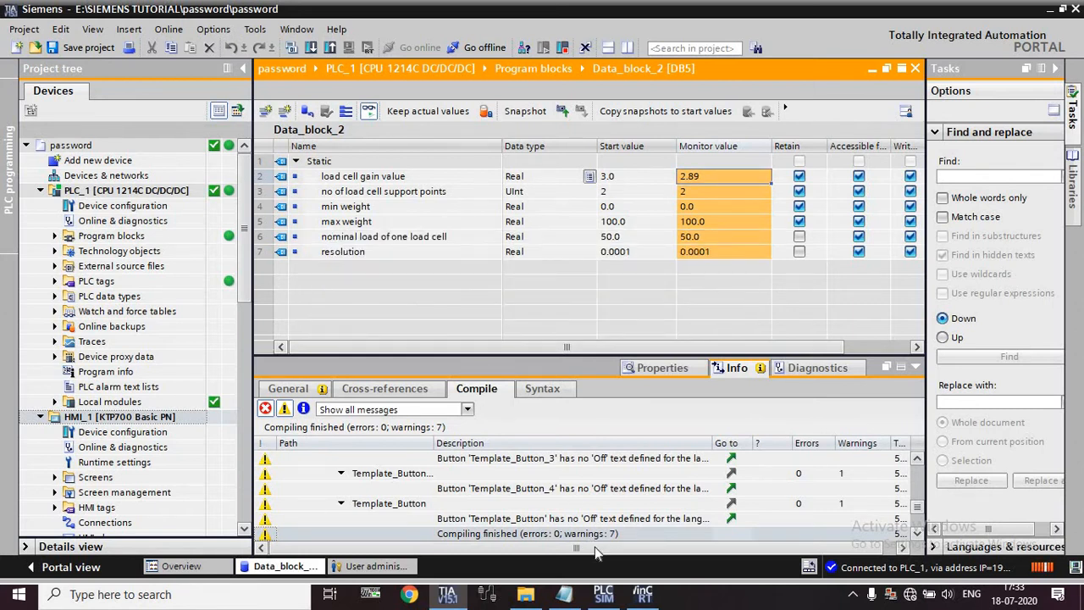
left_click(634, 593)
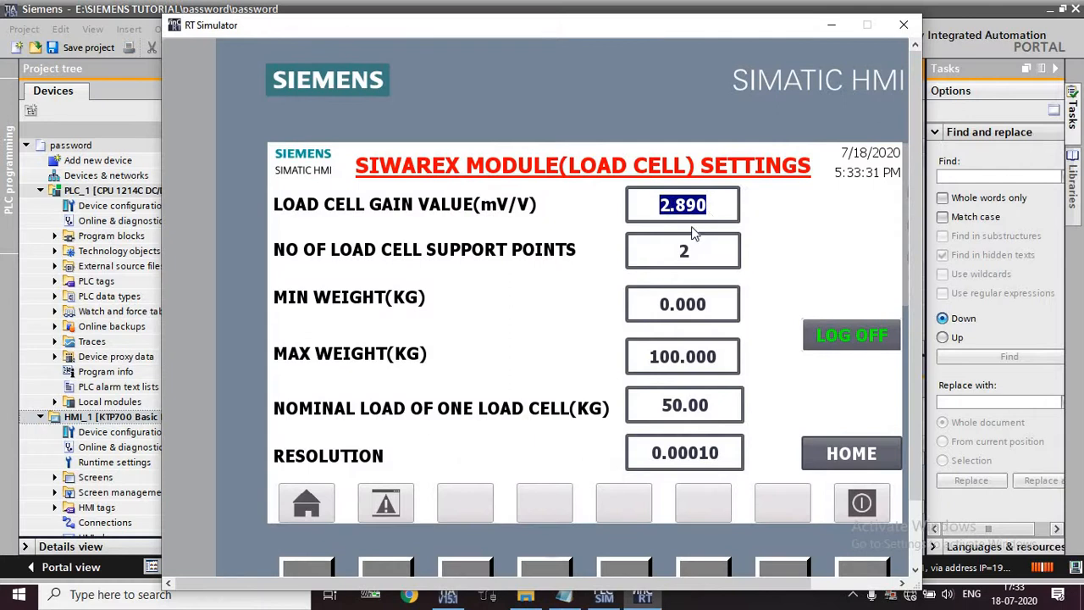
Step: Bring up the Notepad notes, shift their window higher and highlight the line about the LOG OFF button
left_click(565, 596)
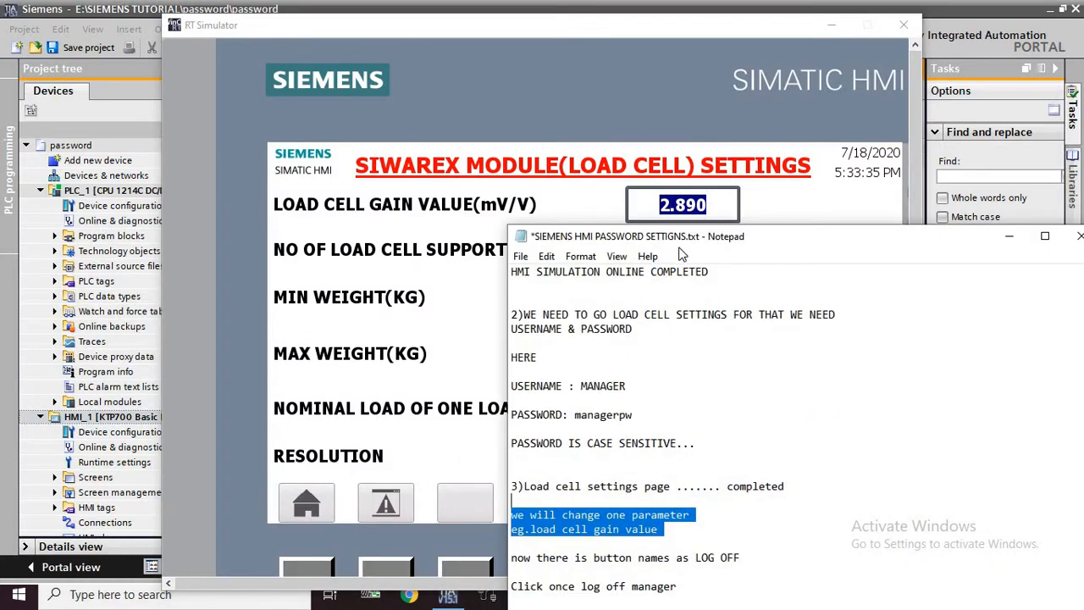
left_click_drag(707, 237, 728, 168)
left_click_drag(767, 489, 540, 496)
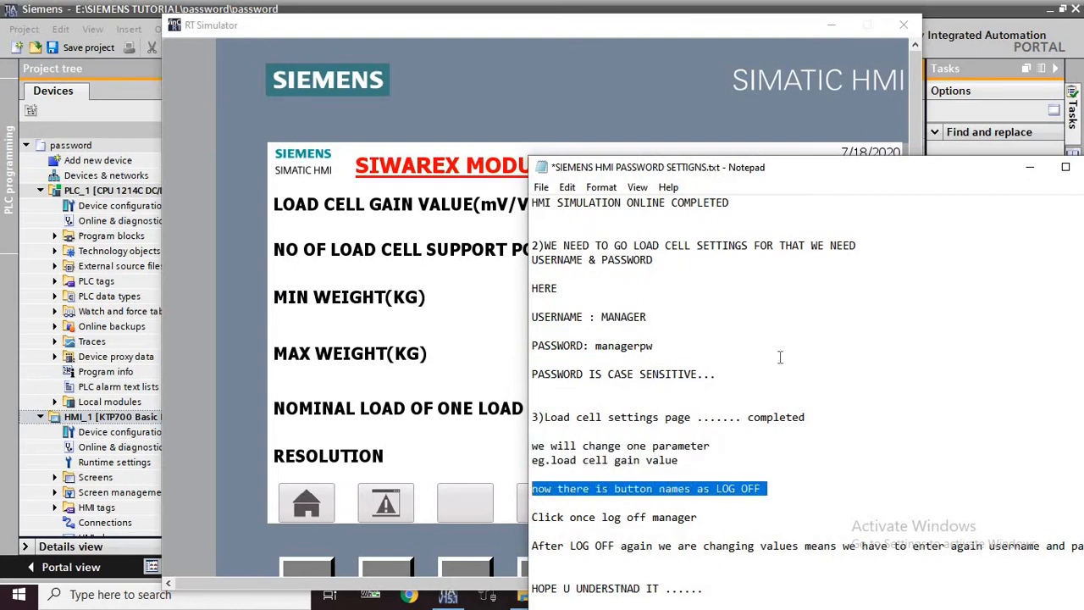
left_click(1028, 171)
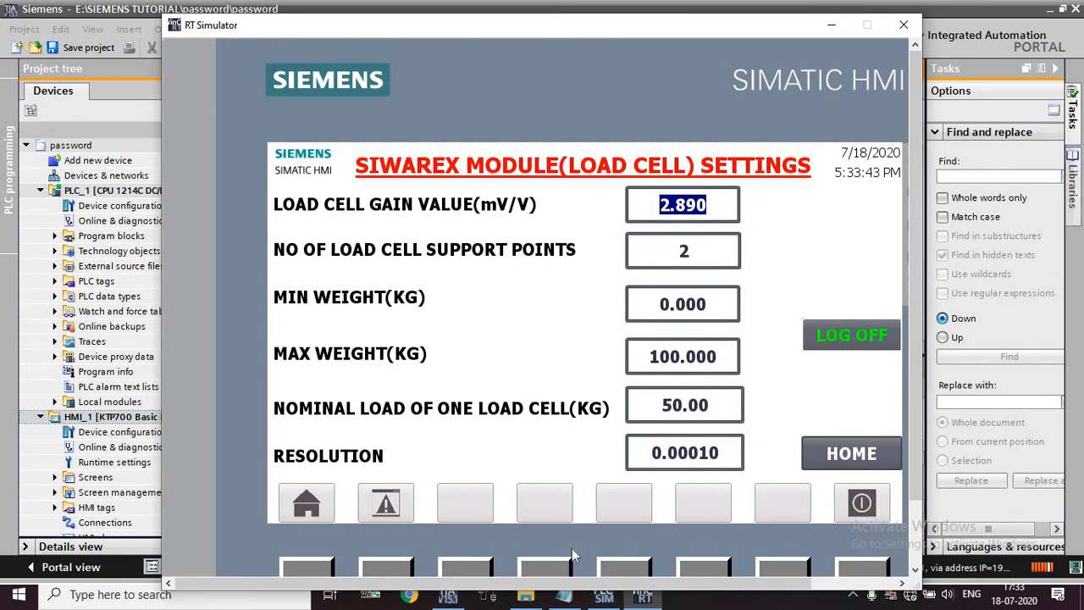
Step: Highlight the "Click once log off manager" line in the Notepad notes, and put the notes away
left_click(563, 596)
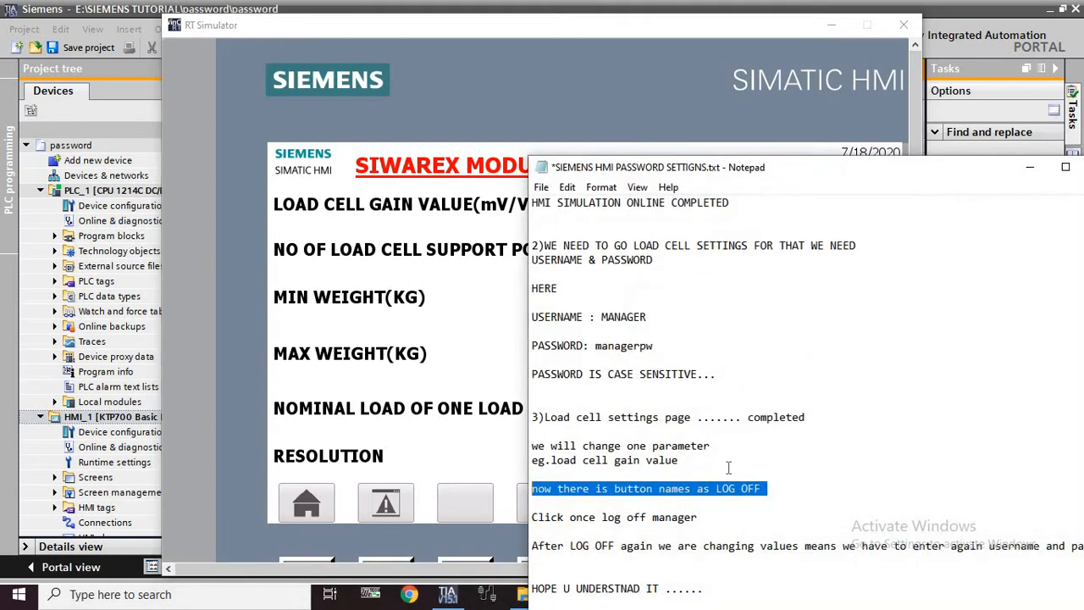
left_click(794, 525)
scroll(795, 525, "down", 1)
left_click_drag(710, 503, 536, 506)
left_click(1030, 167)
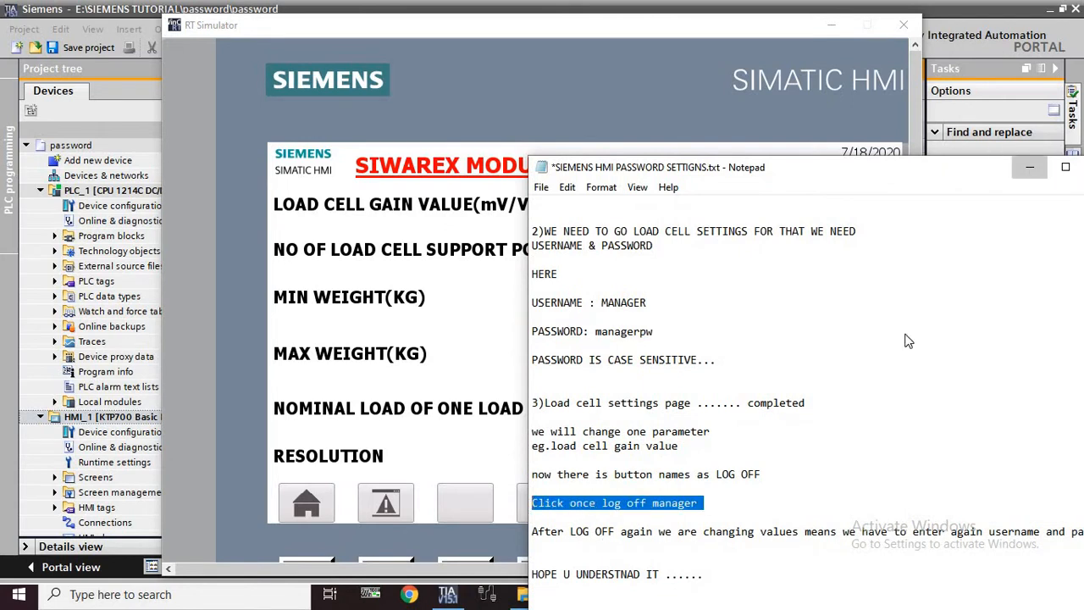
Step: Log off the manager on the HMI load cell settings page and return to the Notepad notes
left_click(867, 347)
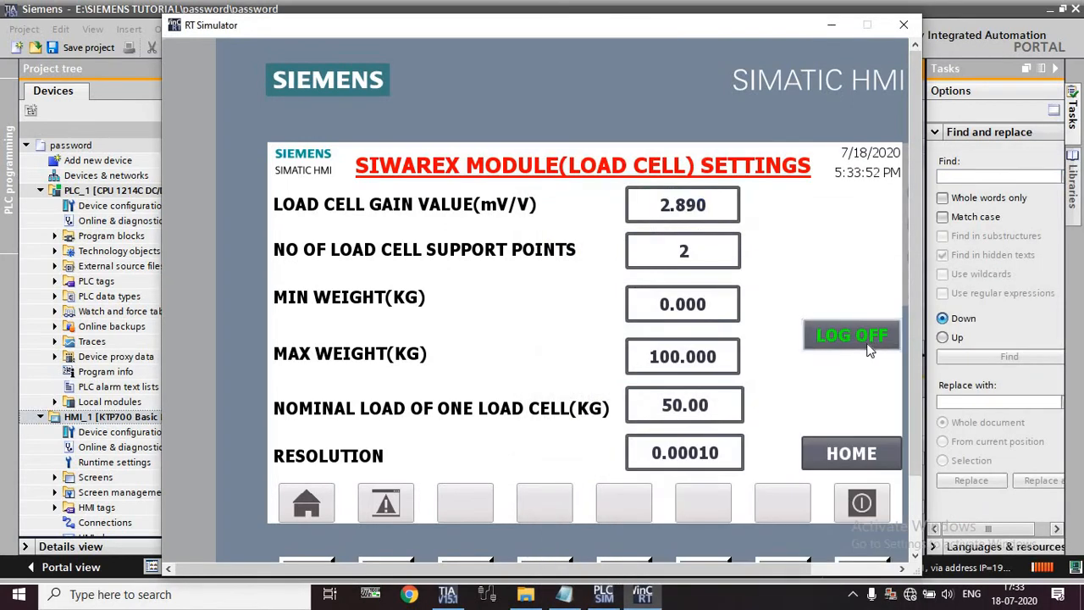
left_click(564, 594)
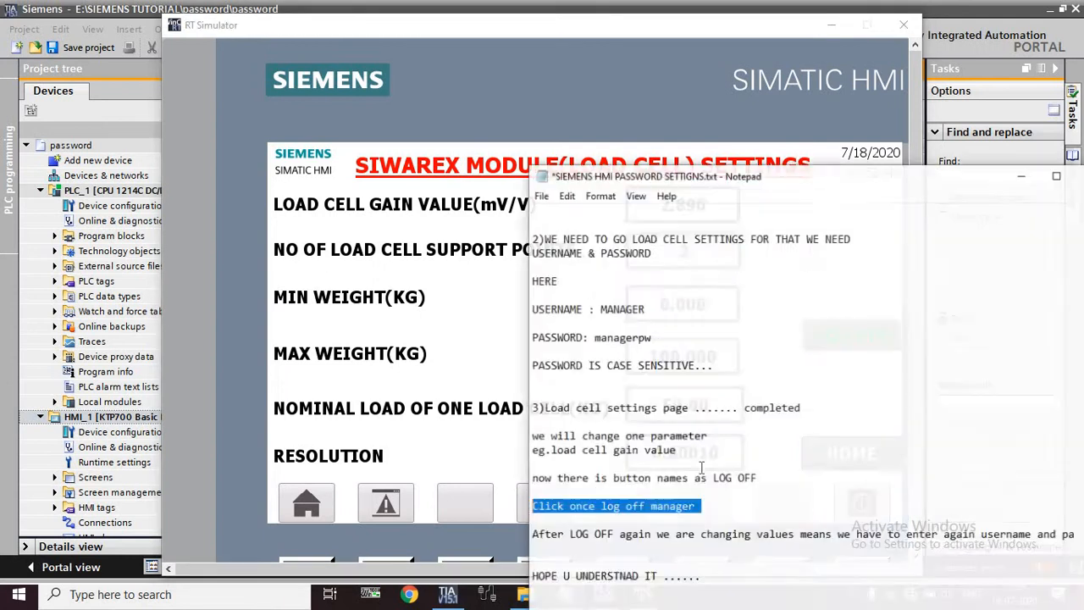
left_click(842, 475)
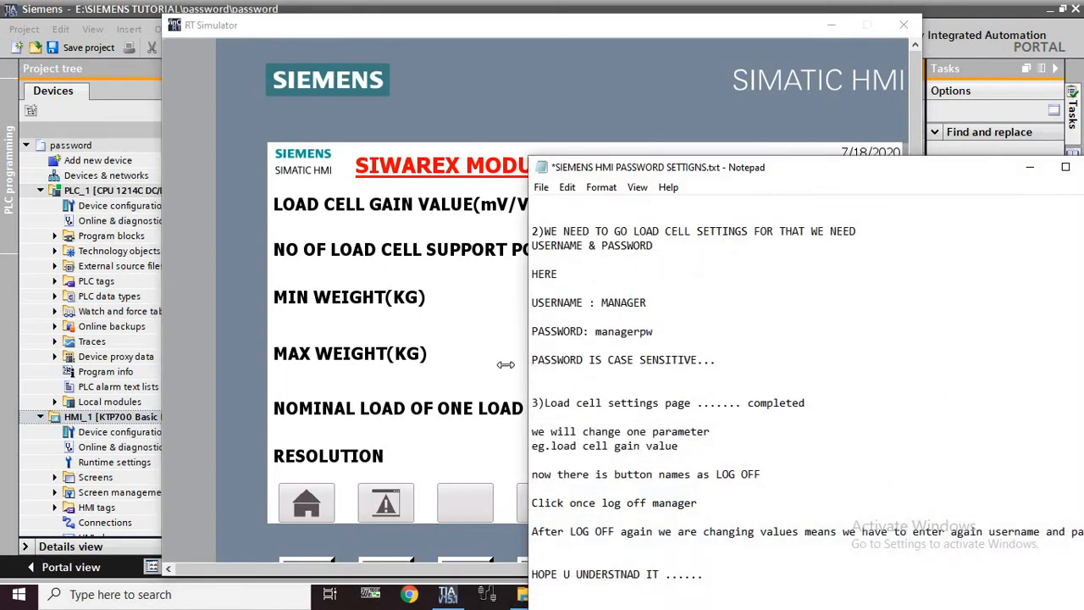
Step: Widen the Notepad notes, highlight the line about re-entering username and password after LOG OFF, and put the notes away
left_click_drag(526, 369, 434, 360)
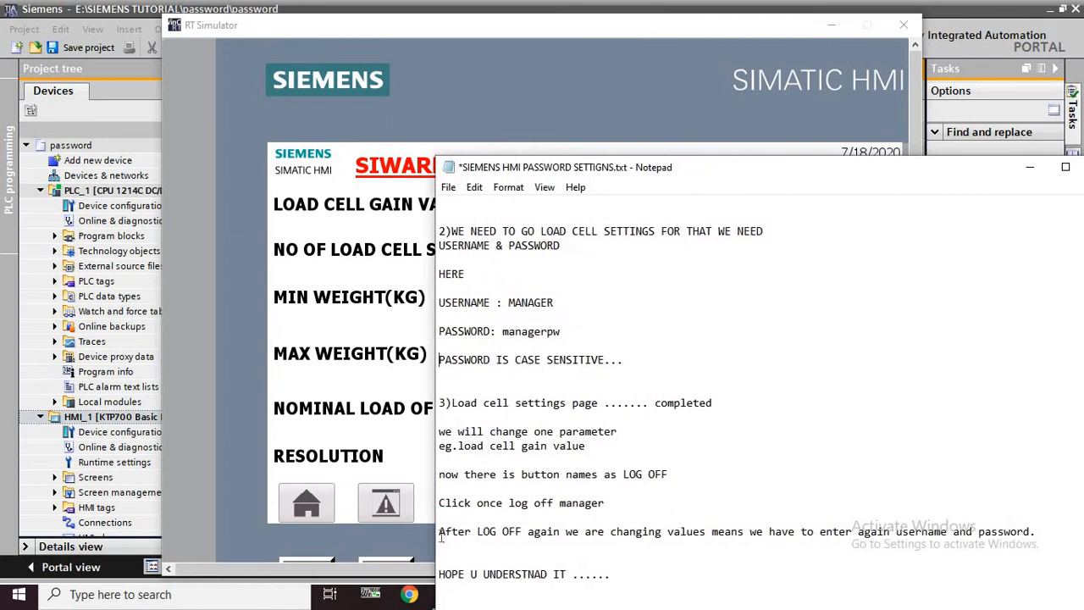
left_click_drag(441, 537, 515, 545)
left_click_drag(439, 532, 964, 534)
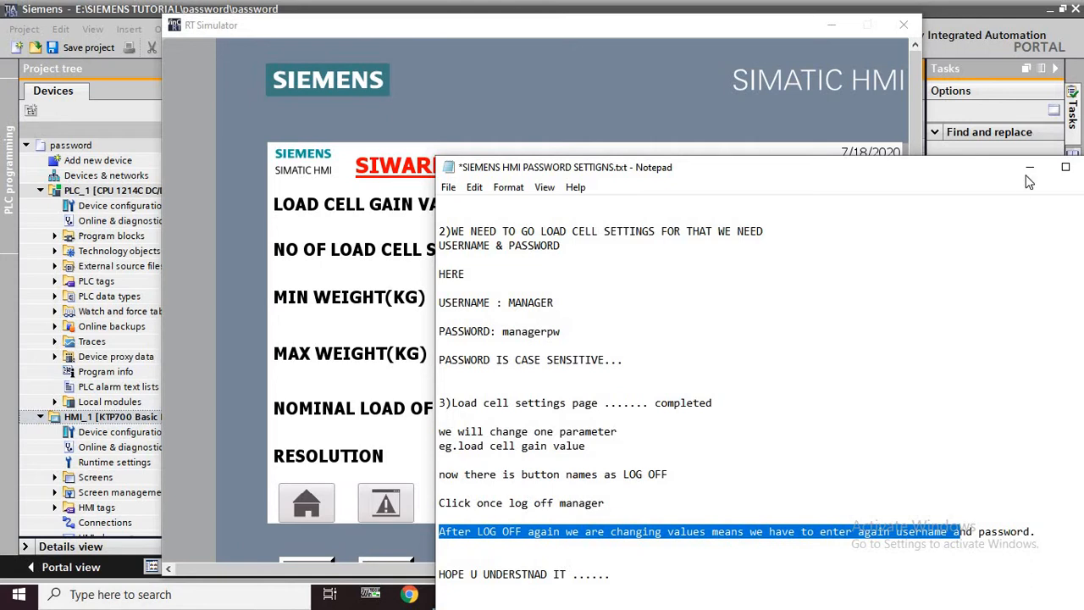
left_click(1029, 168)
Step: Request editing of the load cell gain value on the HMI and log in as manager with the account password
left_click(669, 207)
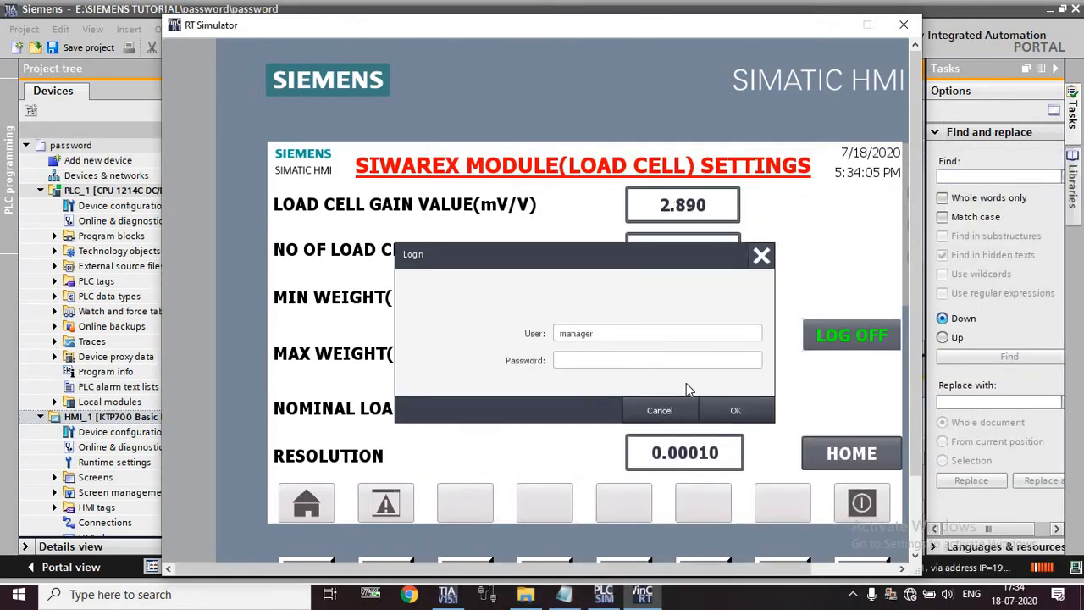
left_click(570, 366)
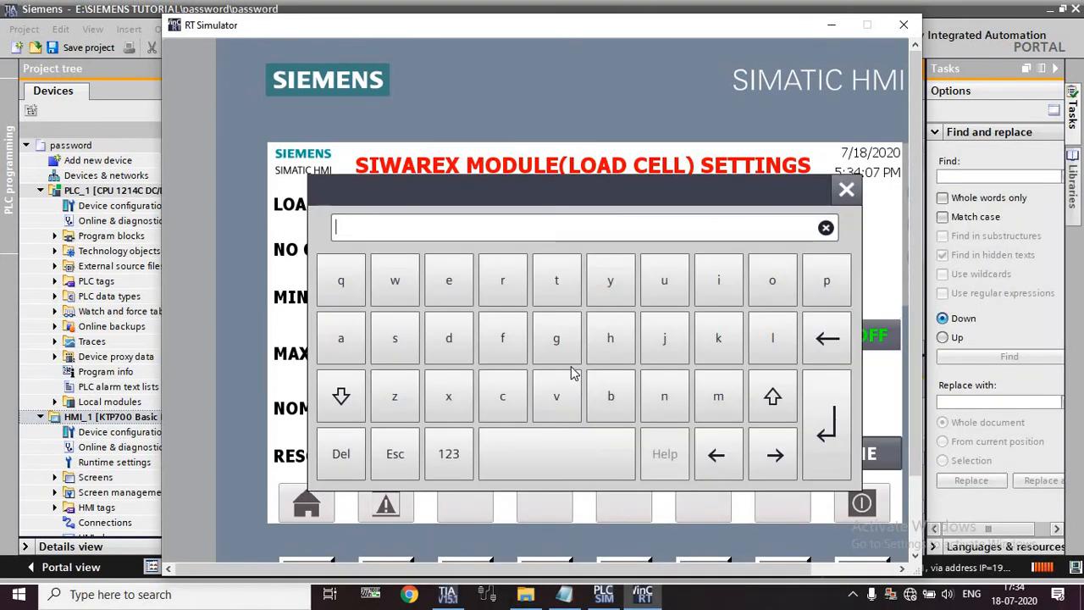
type("*******")
key("Return")
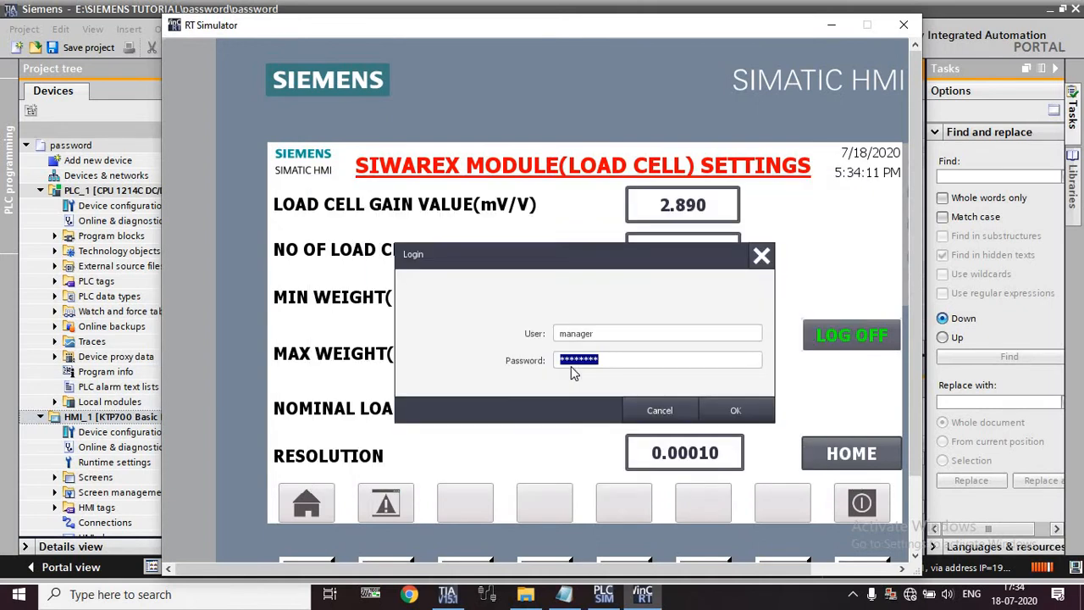
left_click(756, 413)
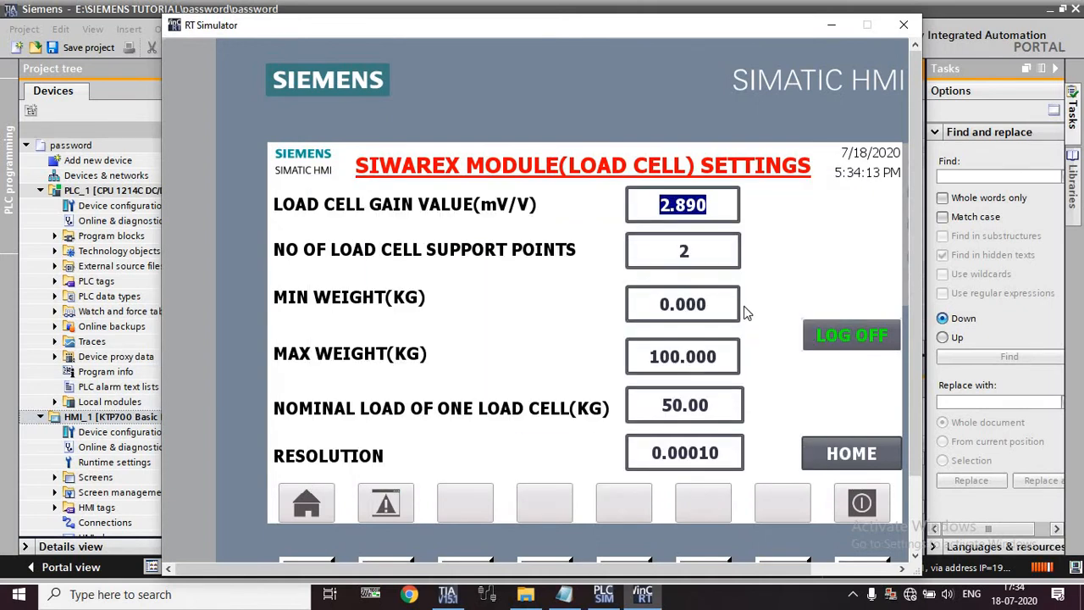
Step: Set the load cell gain value to 3, and log off the manager to go back to the home screen
type("3")
key("Return")
left_click(859, 338)
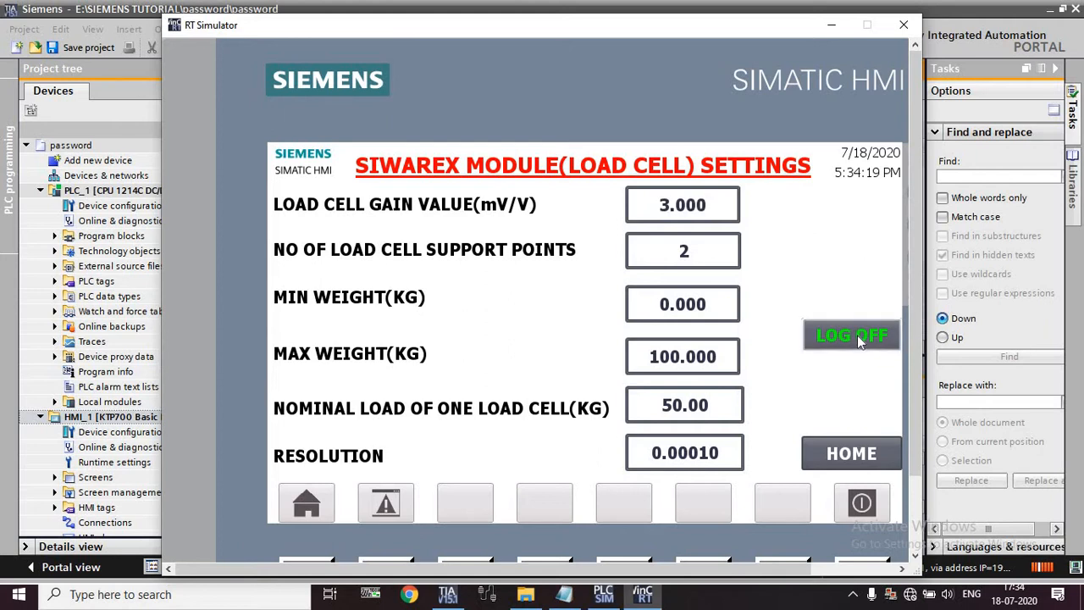
left_click(872, 464)
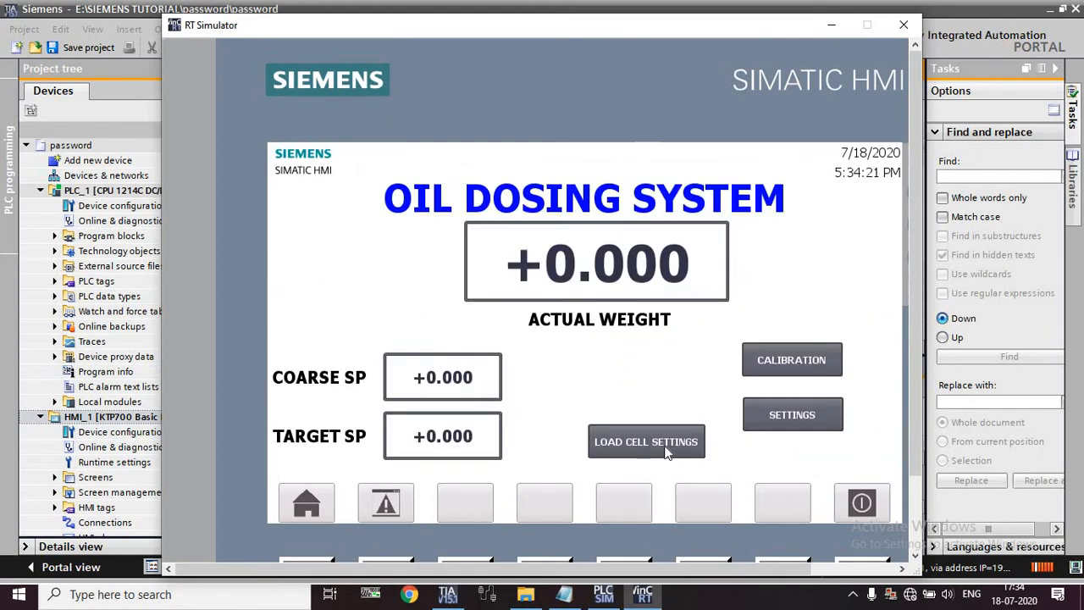
Step: Request the load cell settings page from the home screen and log in as manager with the account password
left_click(666, 447)
left_click(648, 365)
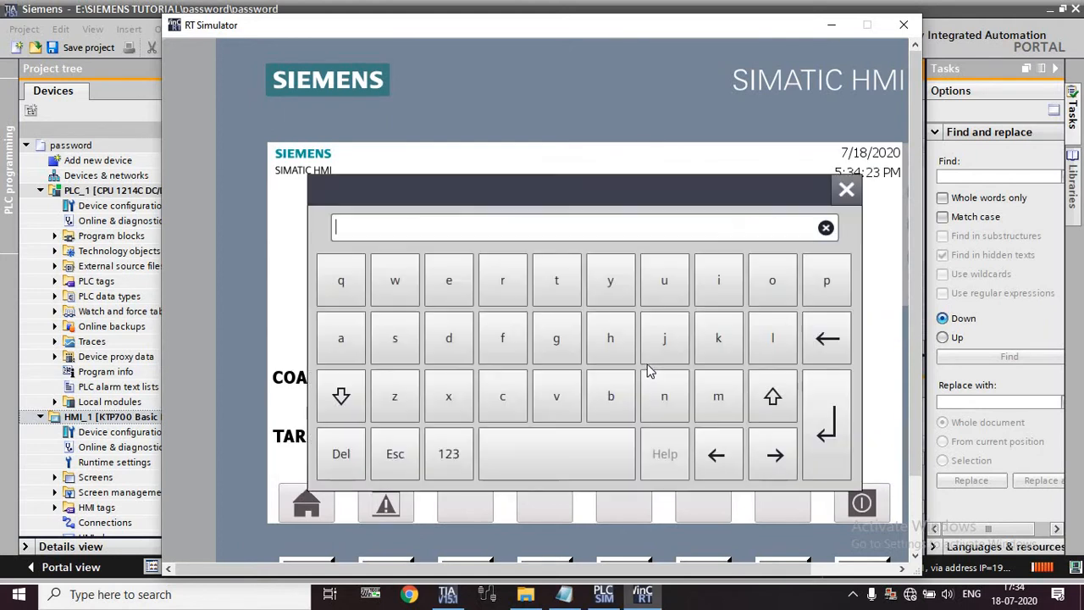
type("****")
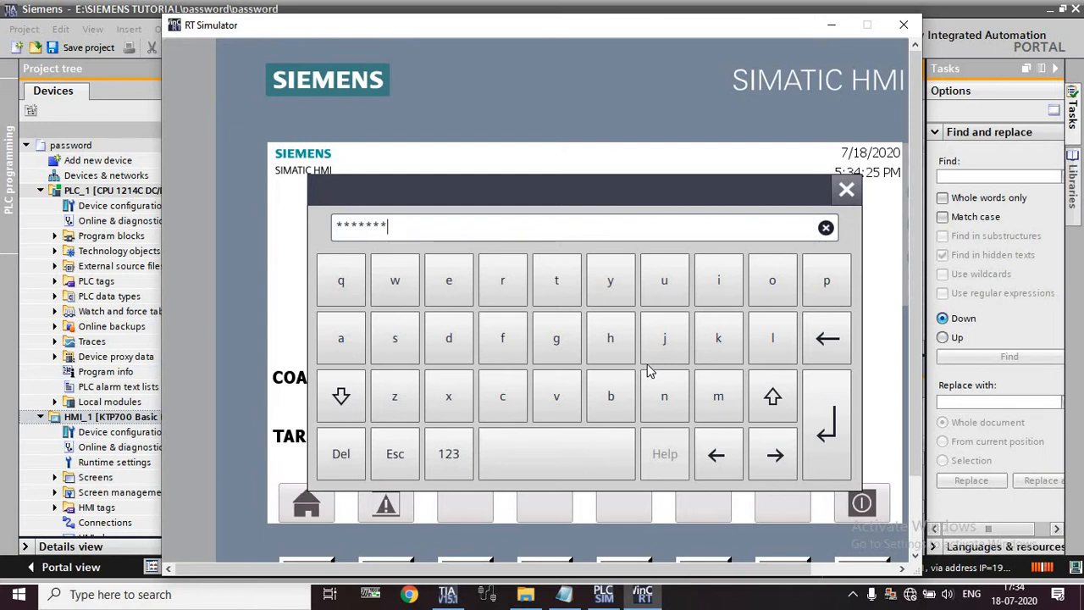
key("Return")
left_click(724, 410)
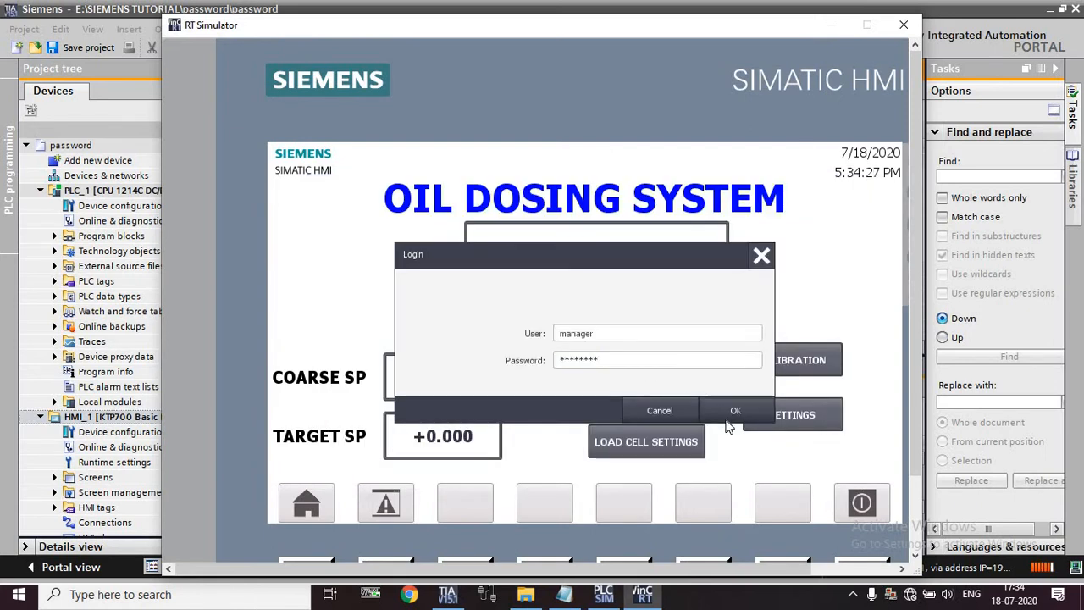
Step: Open the load cell settings page and set the number of load cell support points to 4
left_click(695, 442)
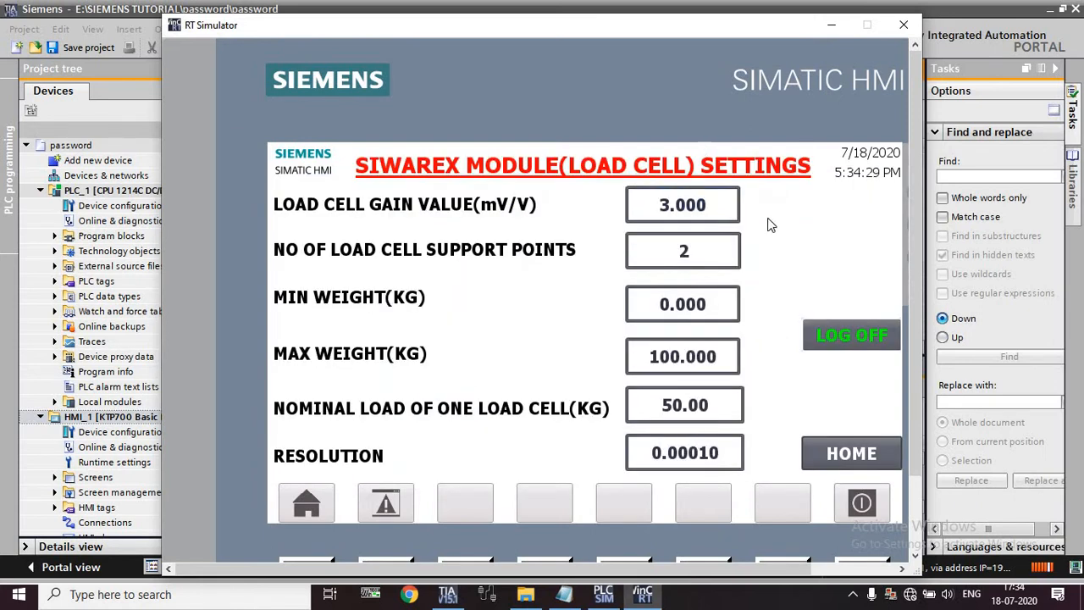
left_click(684, 256)
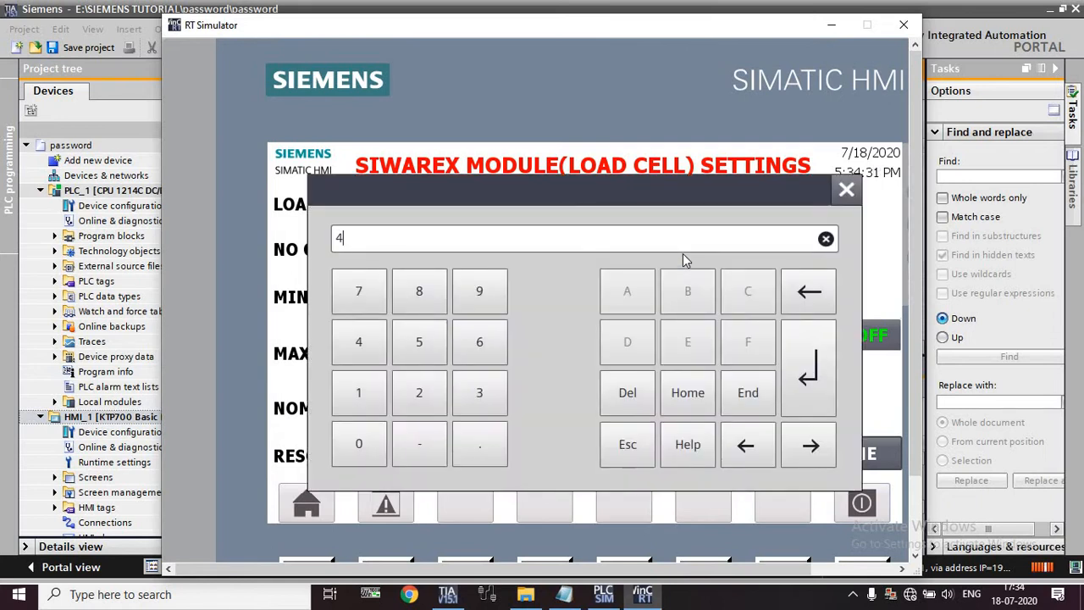
key("Return")
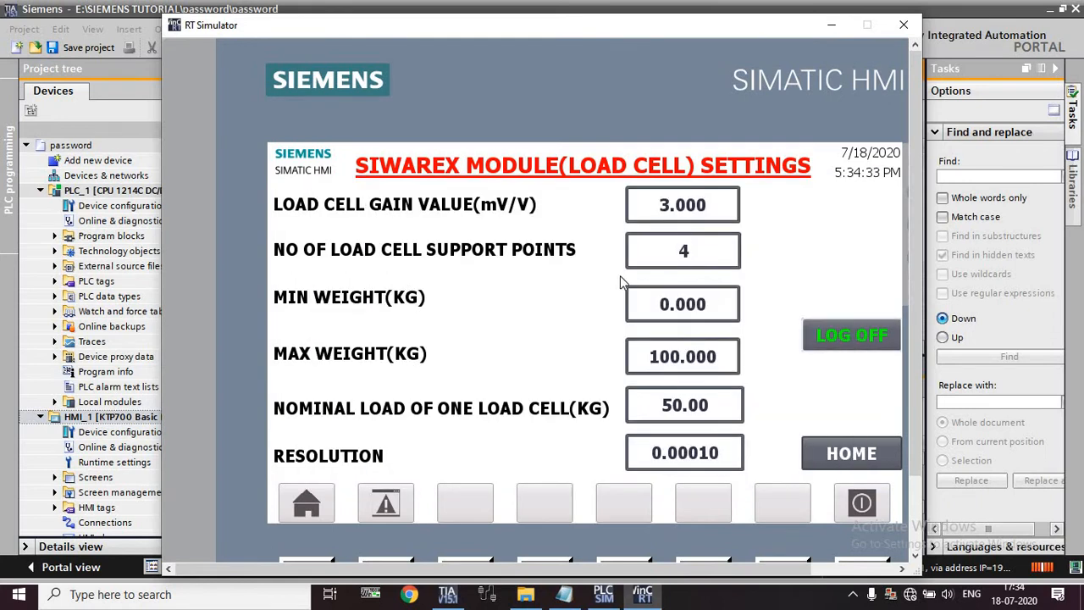
Step: Log in again as manager with the account password and set the number of load cell support points to 5
left_click(692, 268)
left_click(615, 362)
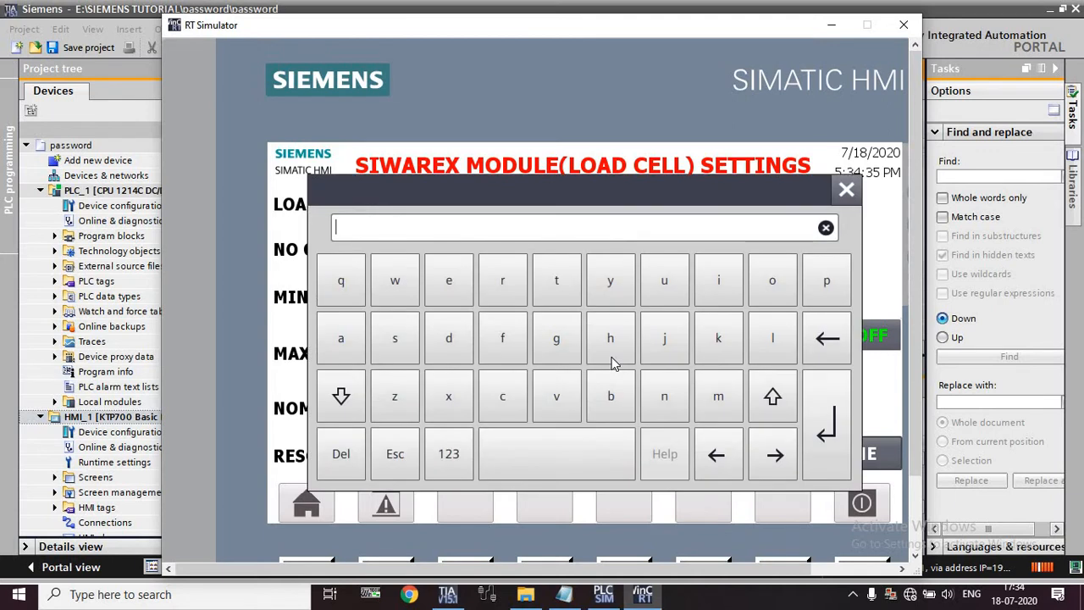
type("*********")
key("Return")
left_click(734, 410)
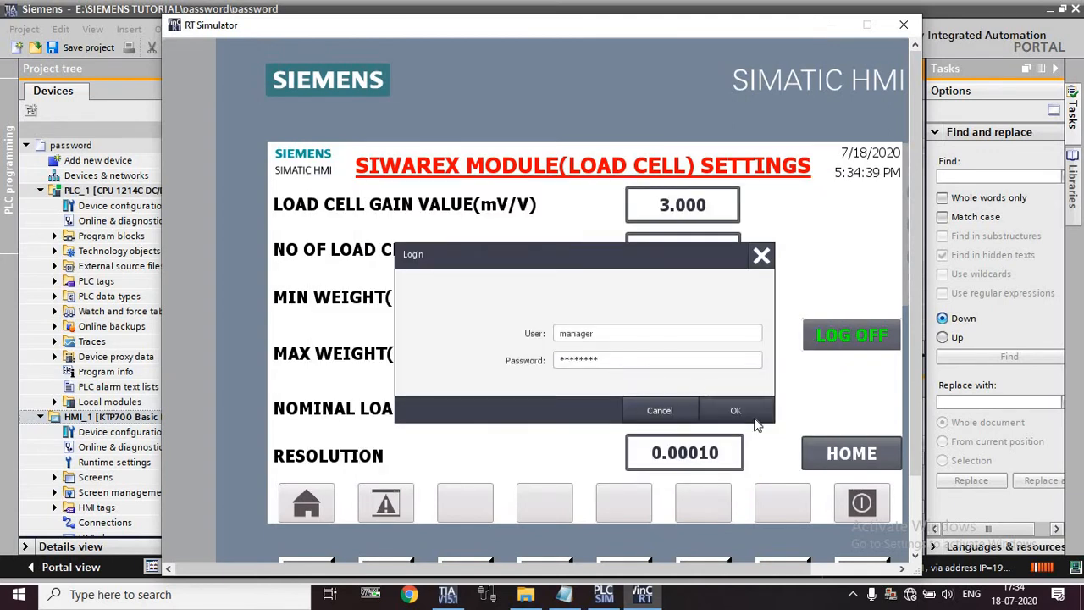
type("5")
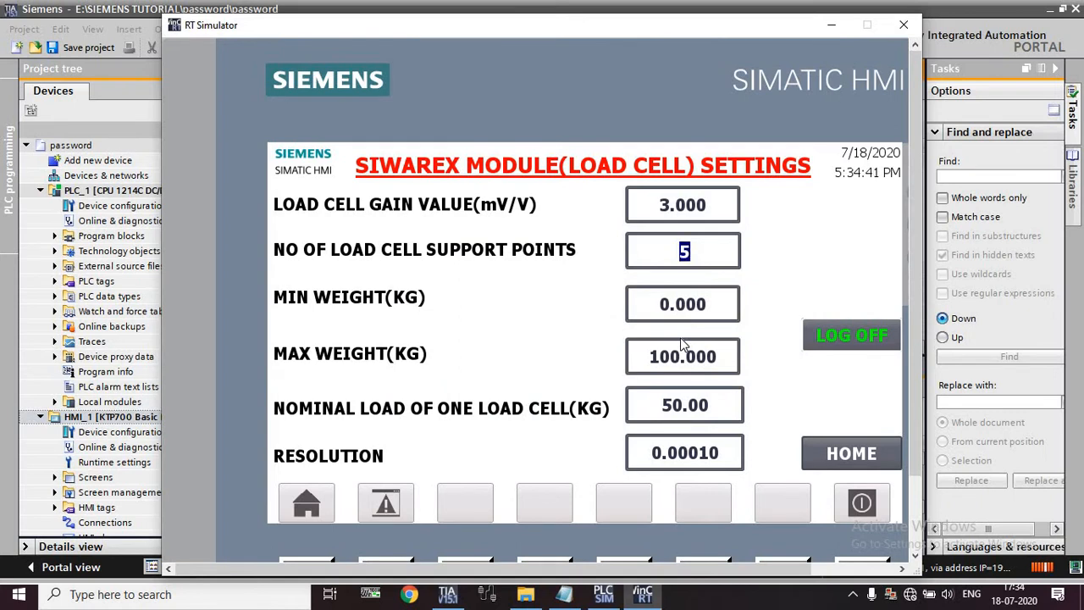
key("Return")
Step: Put the RT Simulator away and open the user administration of HMI_1 in TIA Portal
left_click(830, 25)
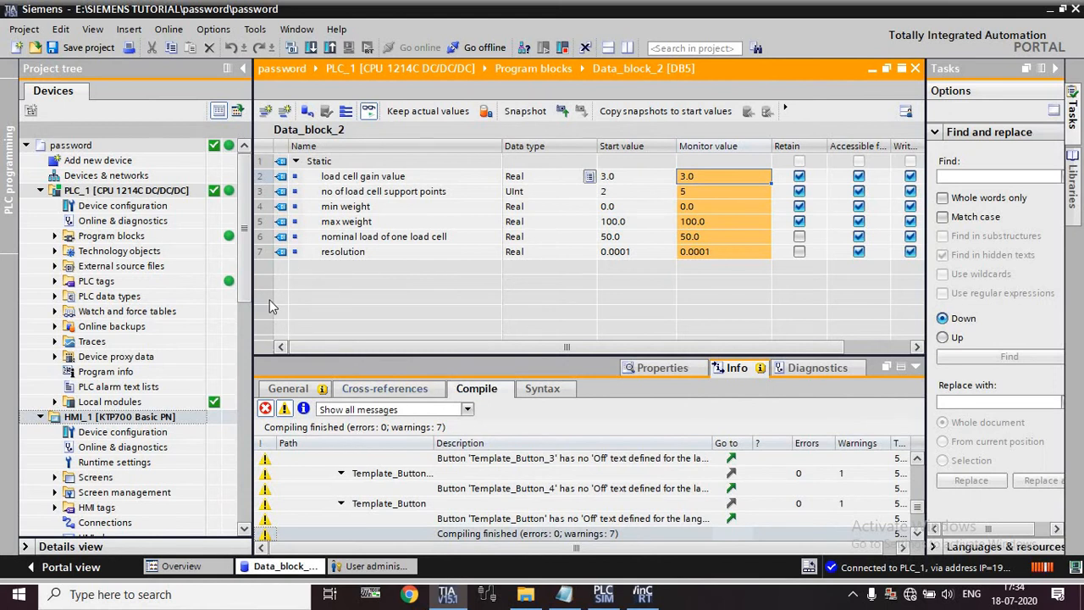
scroll(246, 280, "down", 5)
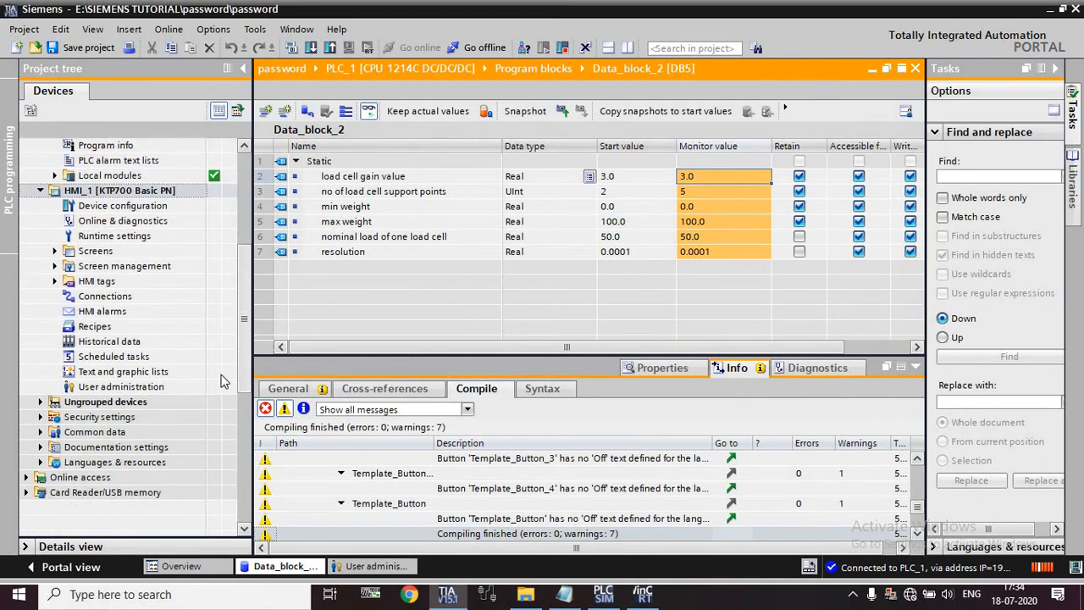
double_click(146, 389)
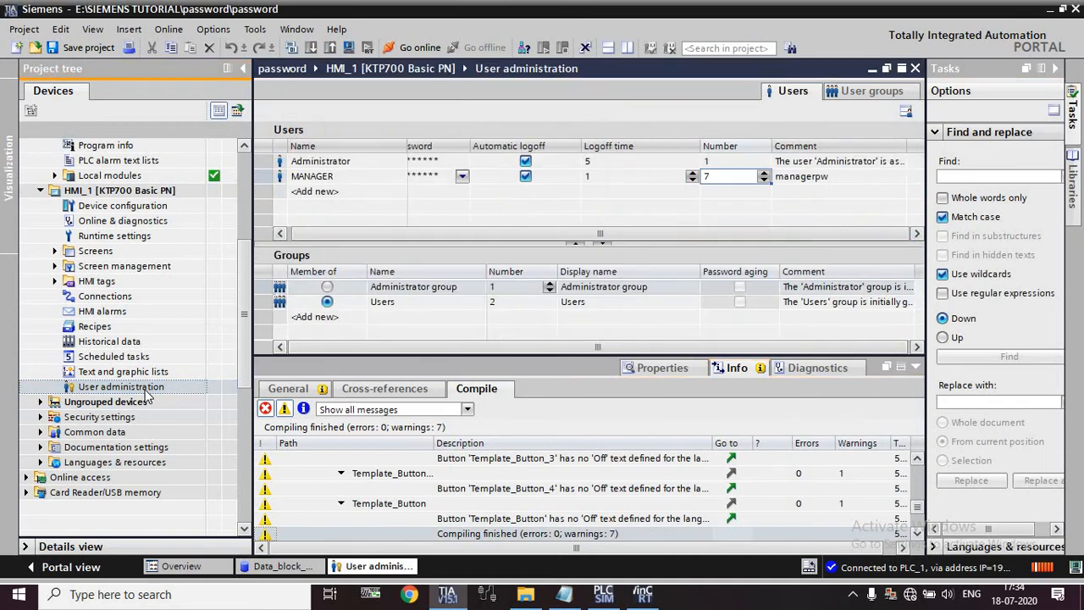
Step: Widen the password column of the users table and review the MANAGER user's name, password and automatic logoff settings
left_click(312, 176)
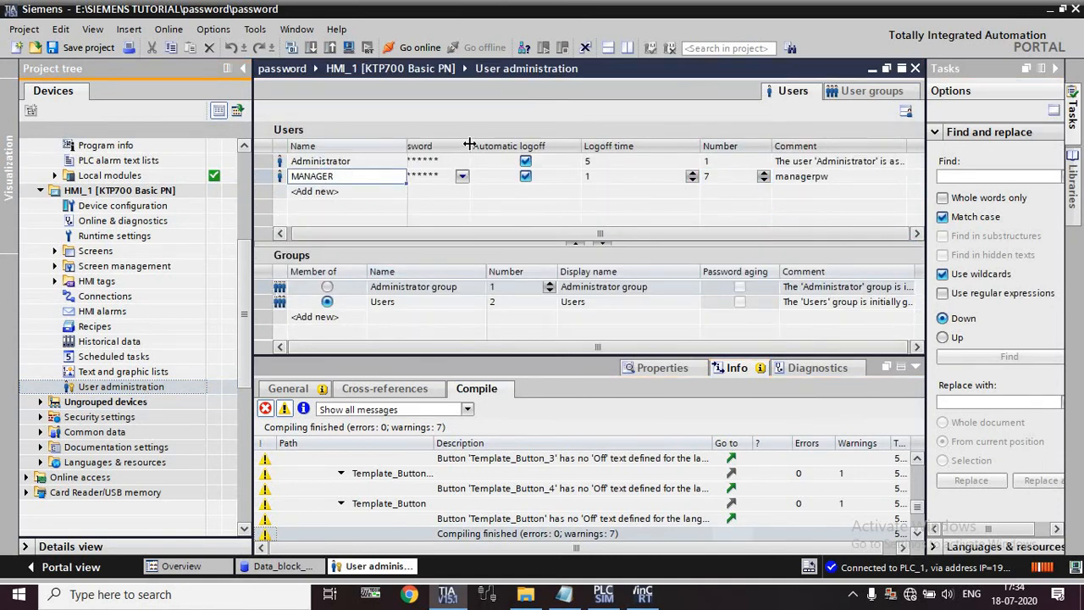
left_click_drag(469, 146, 538, 146)
left_click(460, 176)
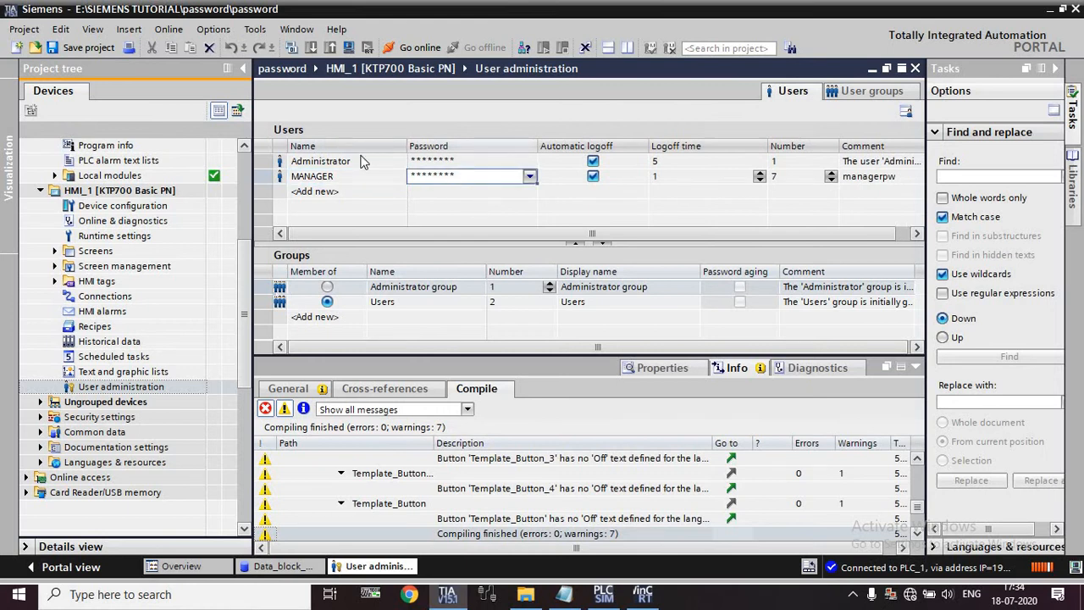
left_click(616, 177)
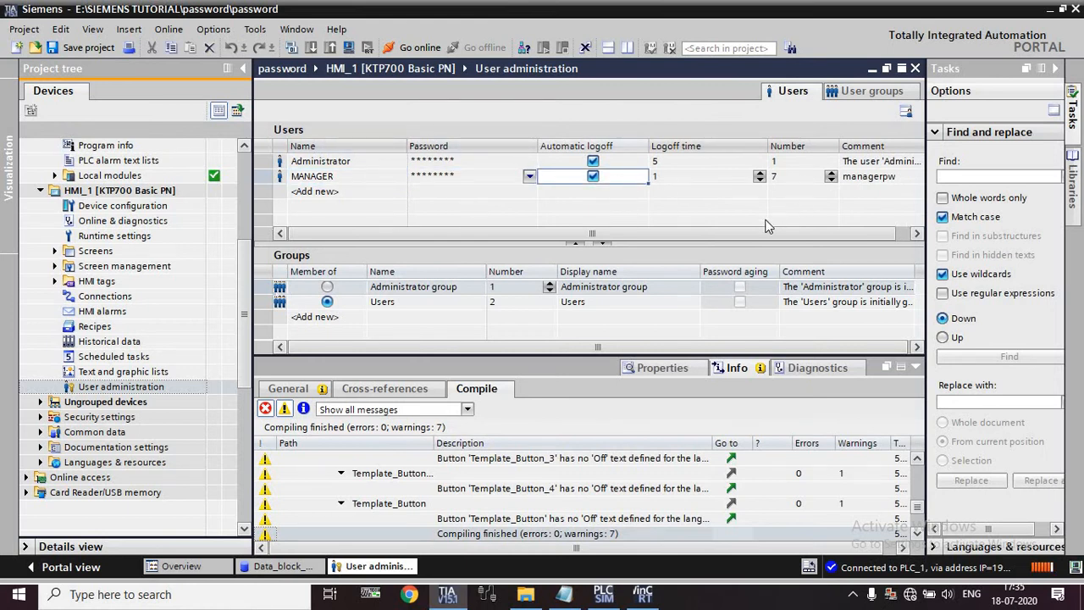
left_click_drag(774, 236, 751, 245)
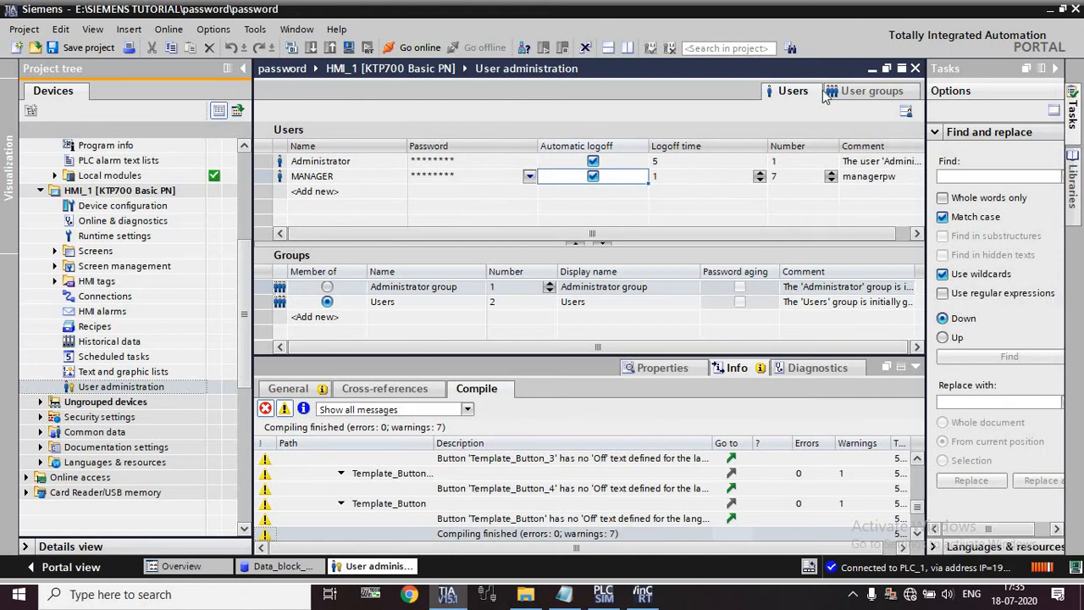
Step: Examine the authorizations of the Administrator group and the Users group with the authorization list enlarged, and return to the users table
left_click(870, 93)
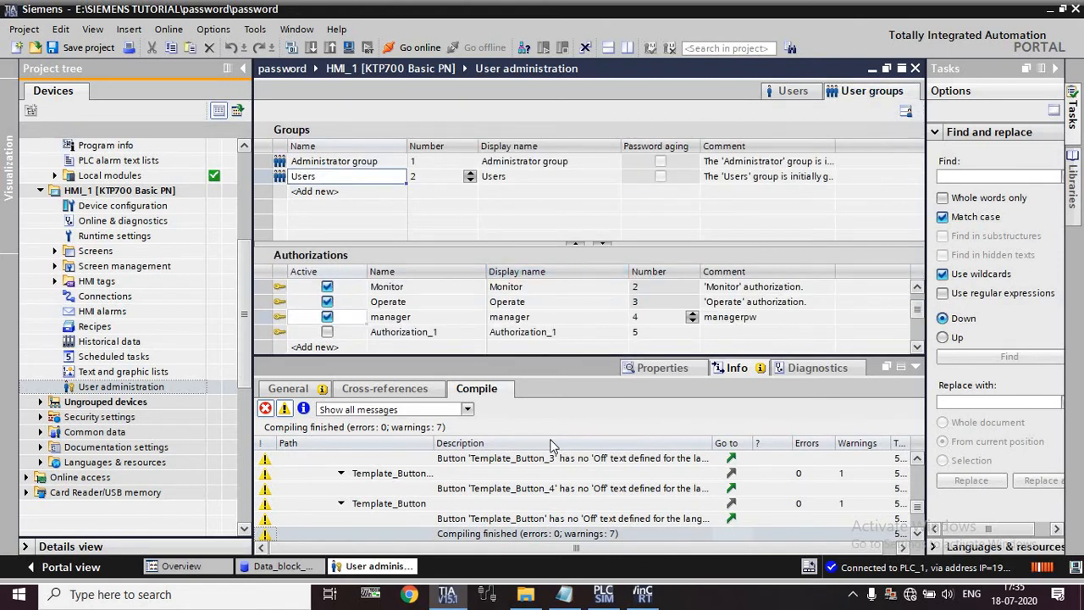
left_click(518, 375)
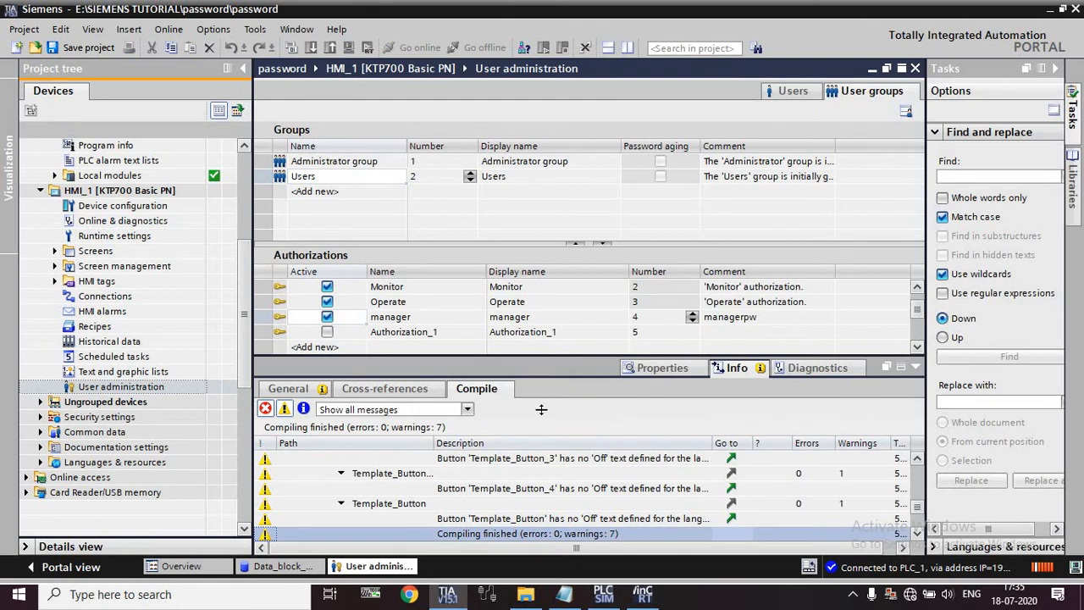
left_click(314, 179)
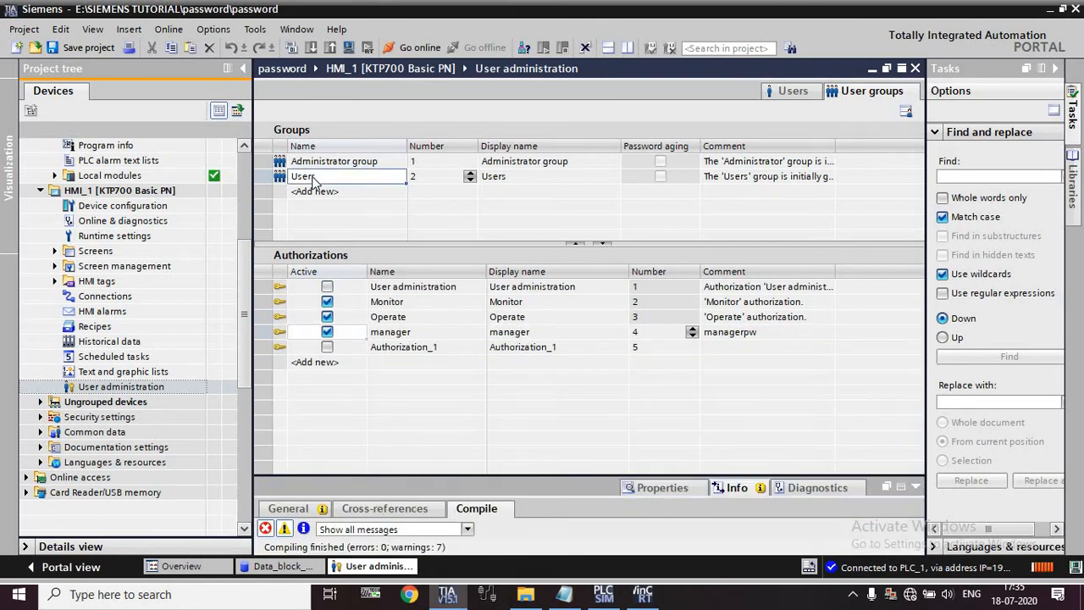
left_click(313, 178)
left_click(398, 225)
left_click(413, 334)
left_click(381, 163)
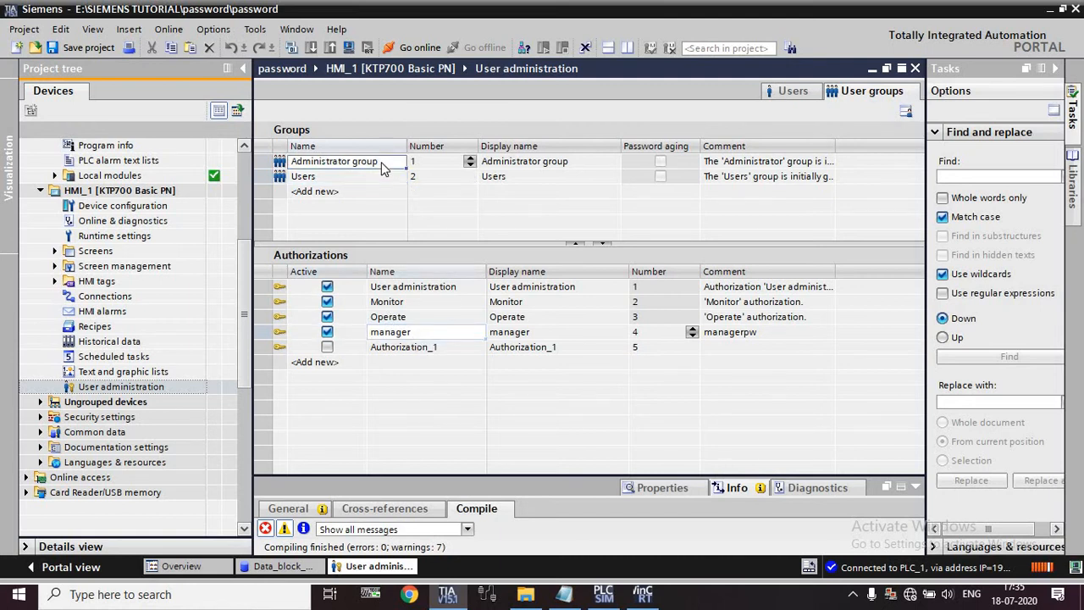
left_click(378, 179)
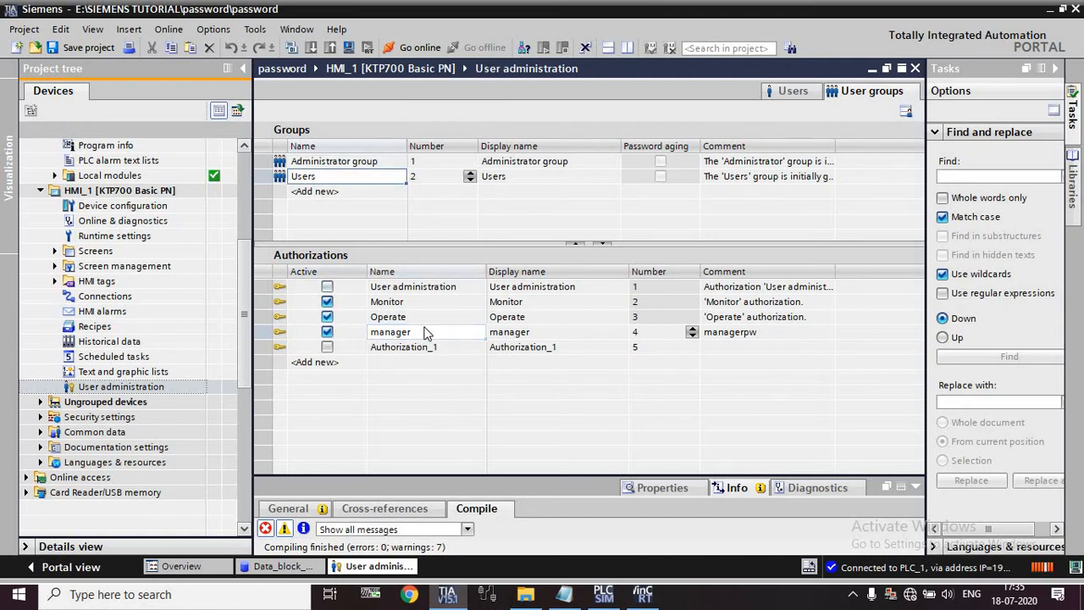
left_click(783, 93)
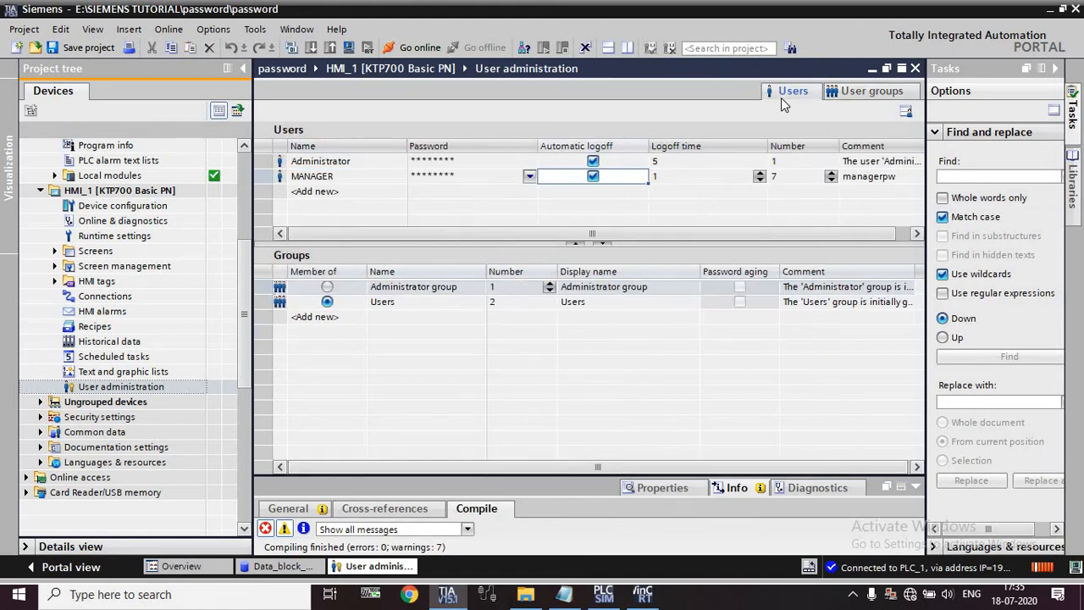
Step: Open the HOME screen of HMI_1 in the editor, maximize it and enlarge the inspector area beneath it
left_click(280, 566)
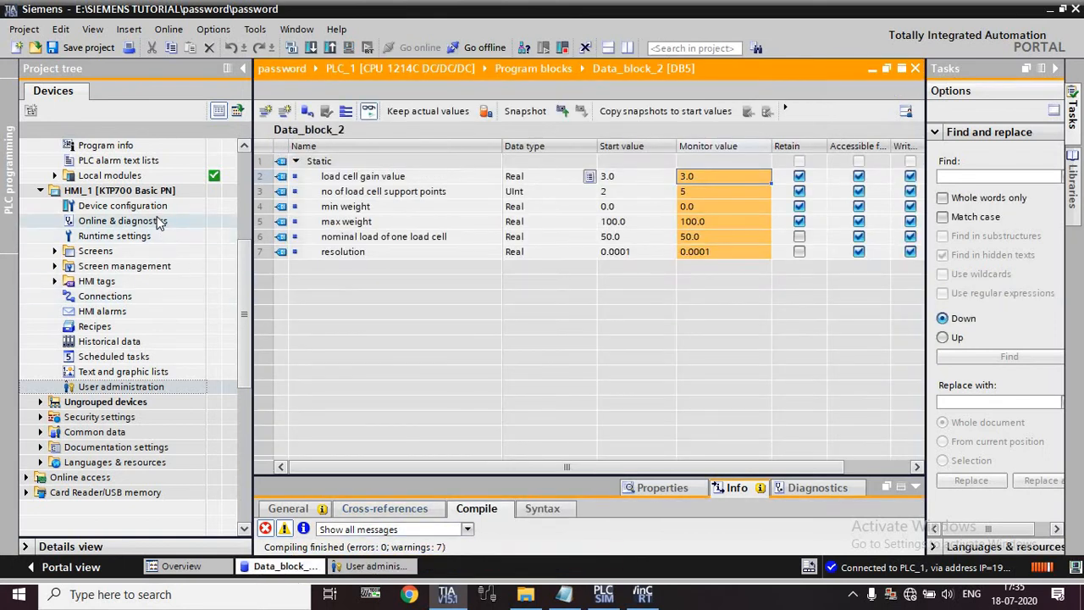
double_click(121, 252)
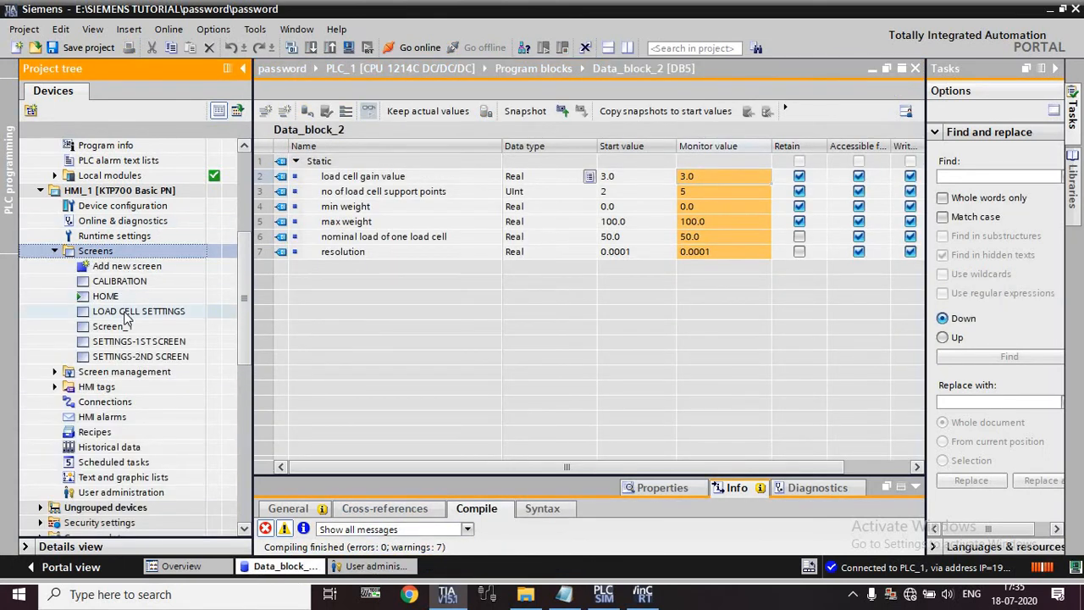
double_click(120, 297)
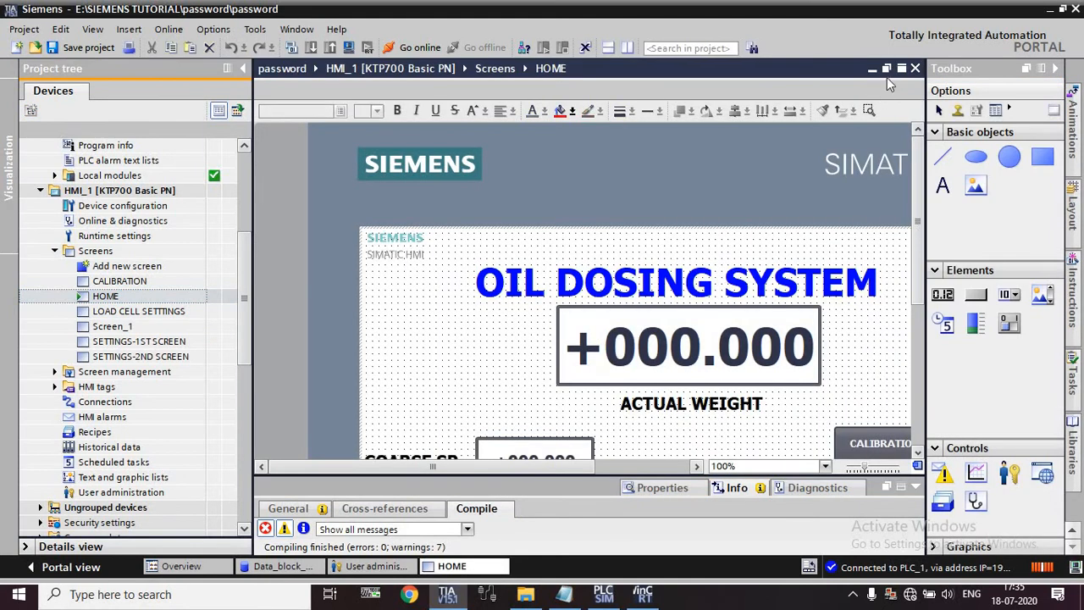
left_click(901, 69)
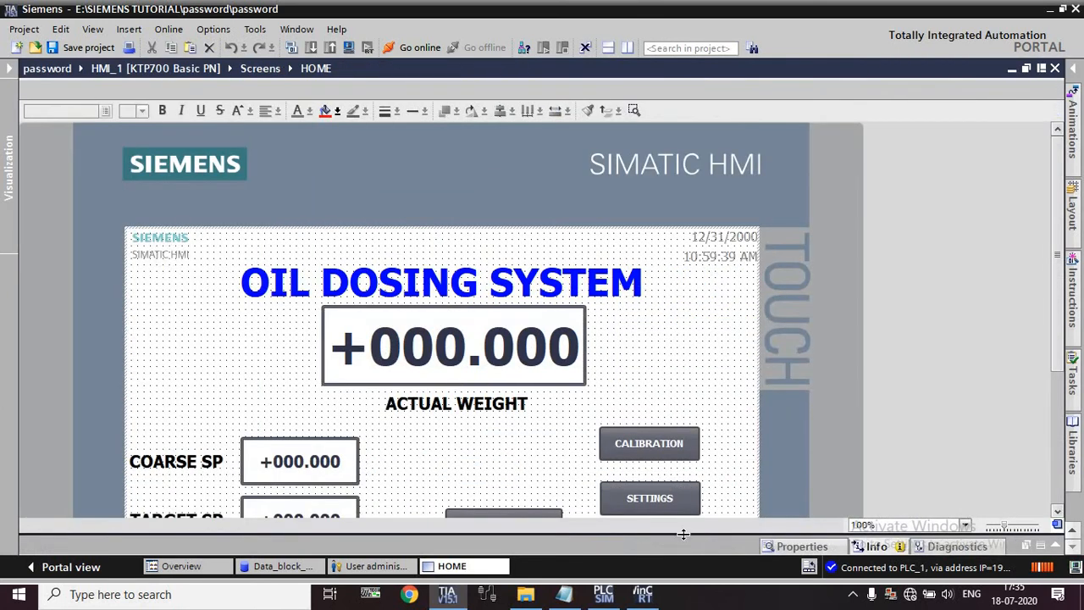
left_click_drag(683, 533, 683, 457)
scroll(1057, 305, "down", 1)
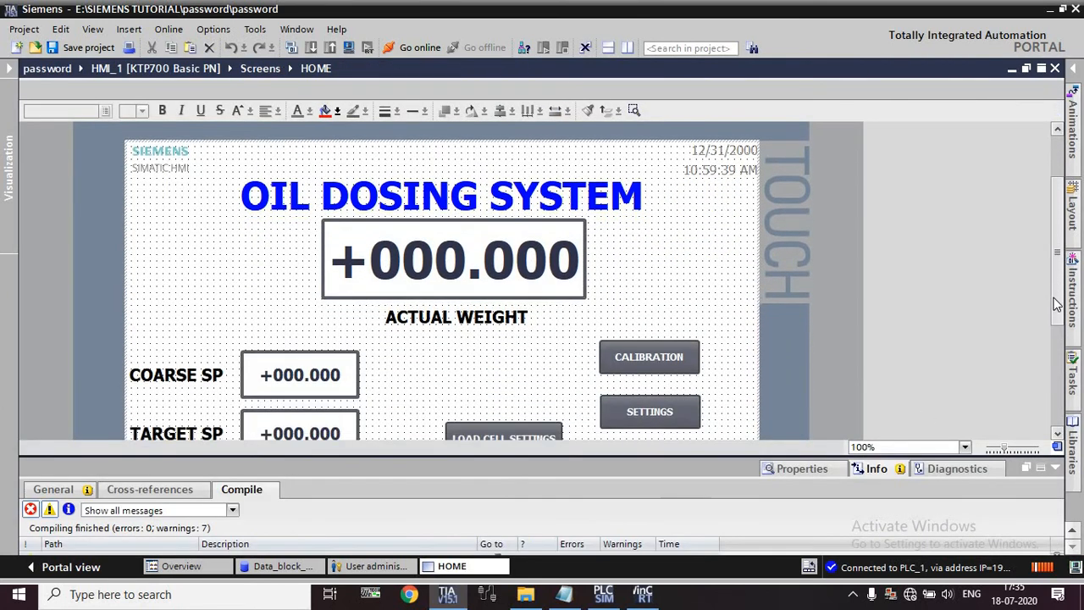
Step: Select the LOAD CELL SETTINGS button on the HOME screen and show its properties in an enlarged inspector area
scroll(1057, 305, "down", 1)
scroll(1056, 292, "up", 1)
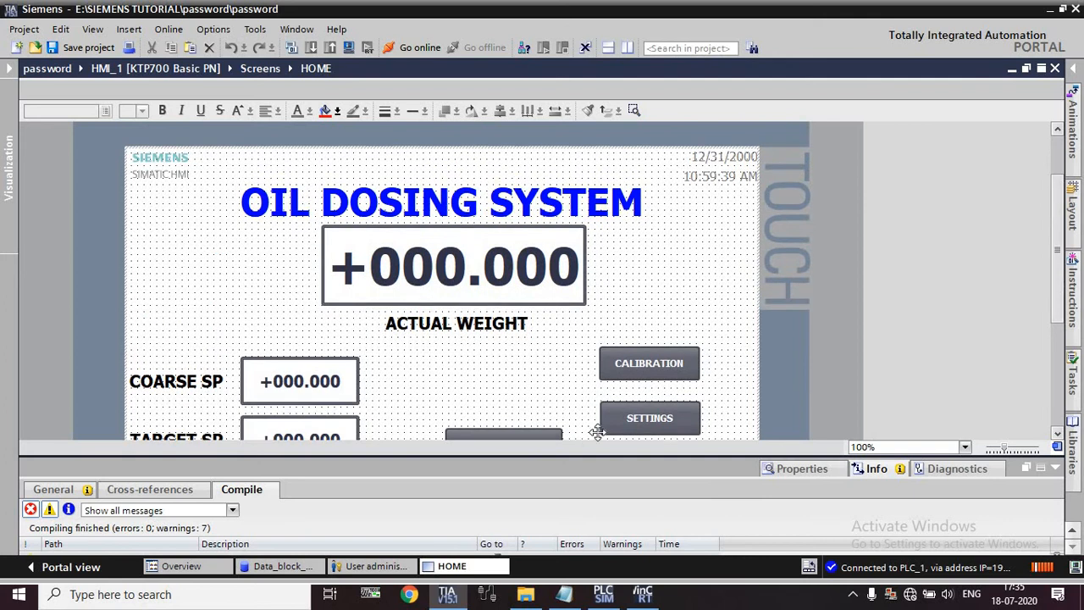
left_click_drag(593, 450, 605, 542)
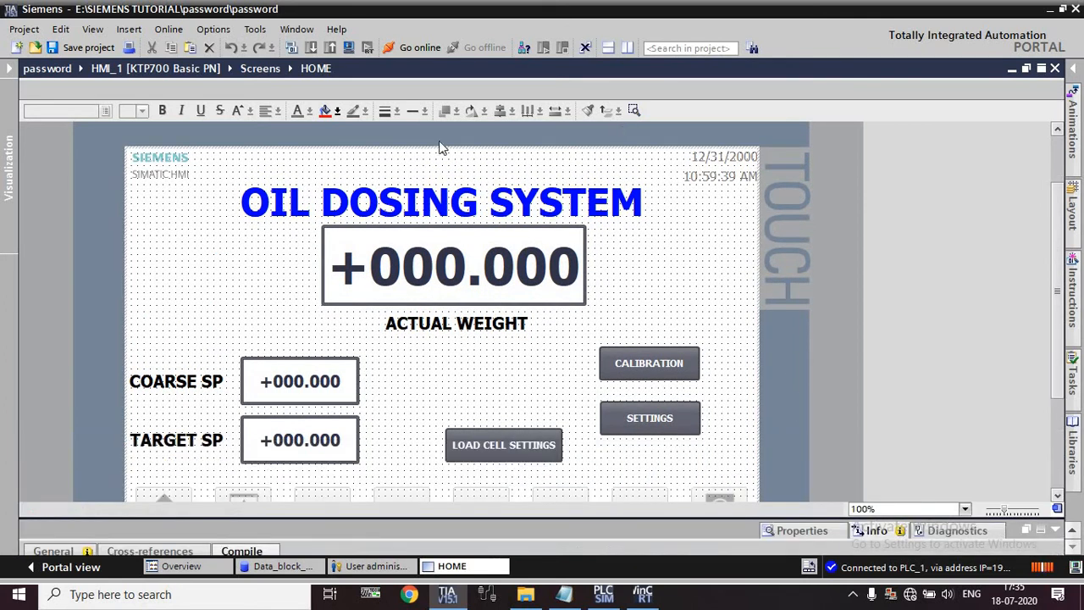
scroll(743, 344, "down", 1)
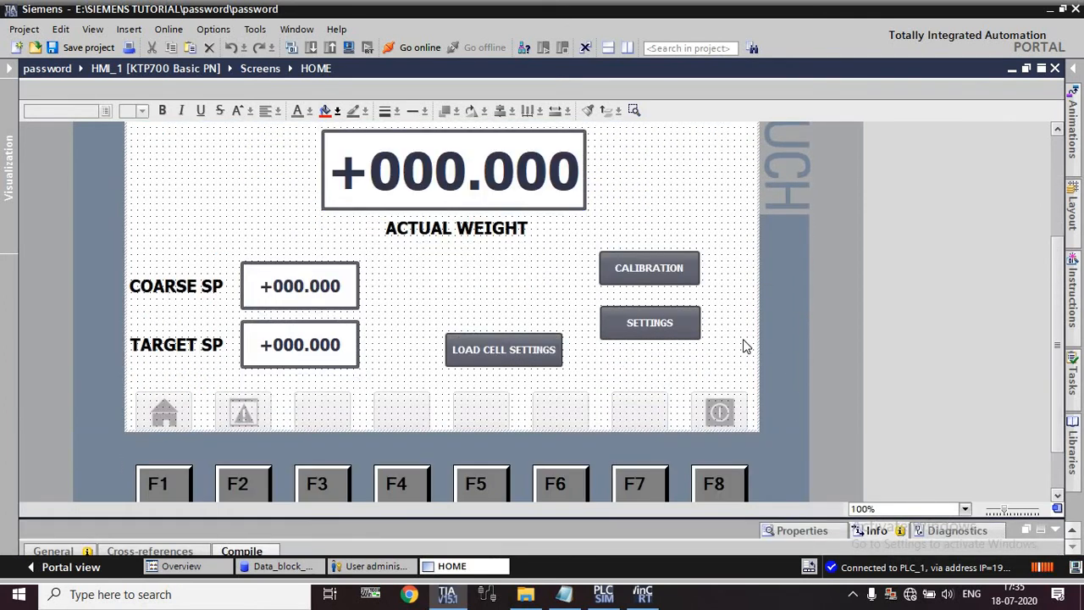
left_click(529, 356)
right_click(526, 356)
left_click(561, 349)
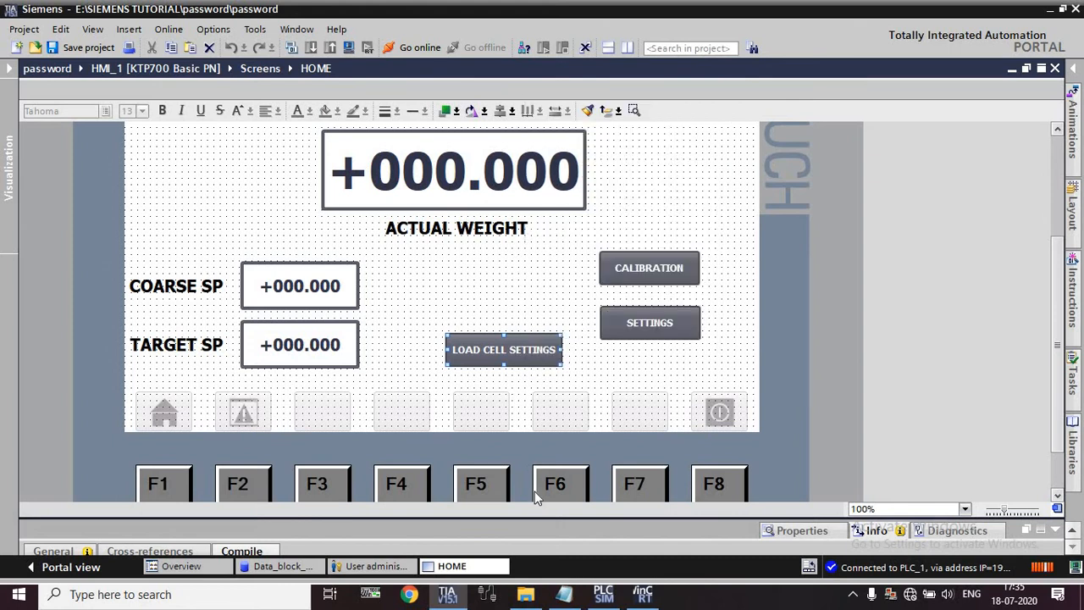
left_click_drag(537, 518, 559, 388)
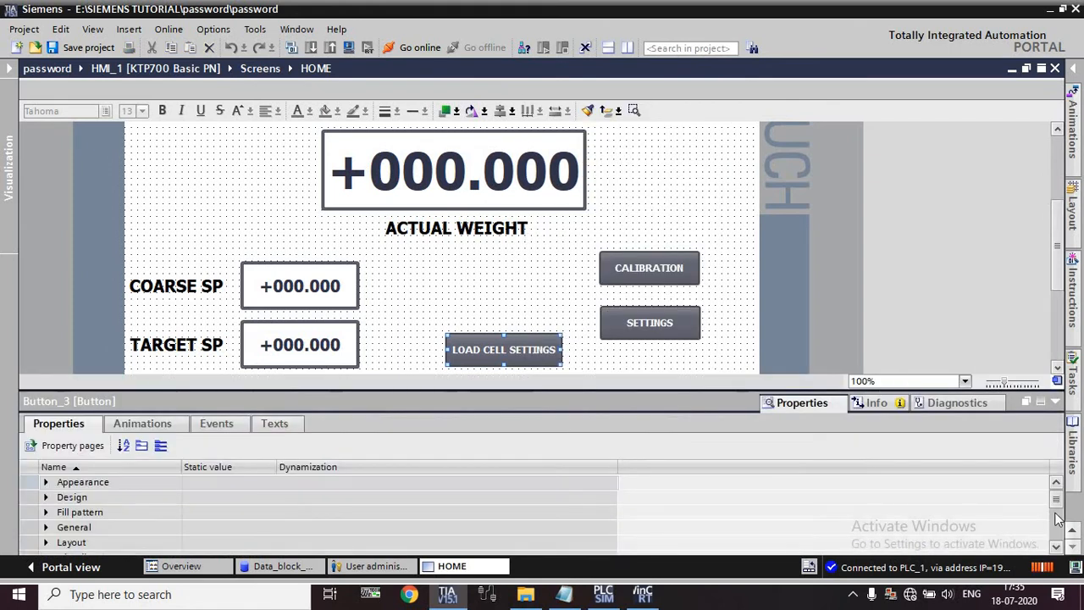
Step: Examine the security properties of the LOAD CELL SETTINGS button, including operator control and its authorization
left_click(47, 482)
scroll(352, 508, "down", 2)
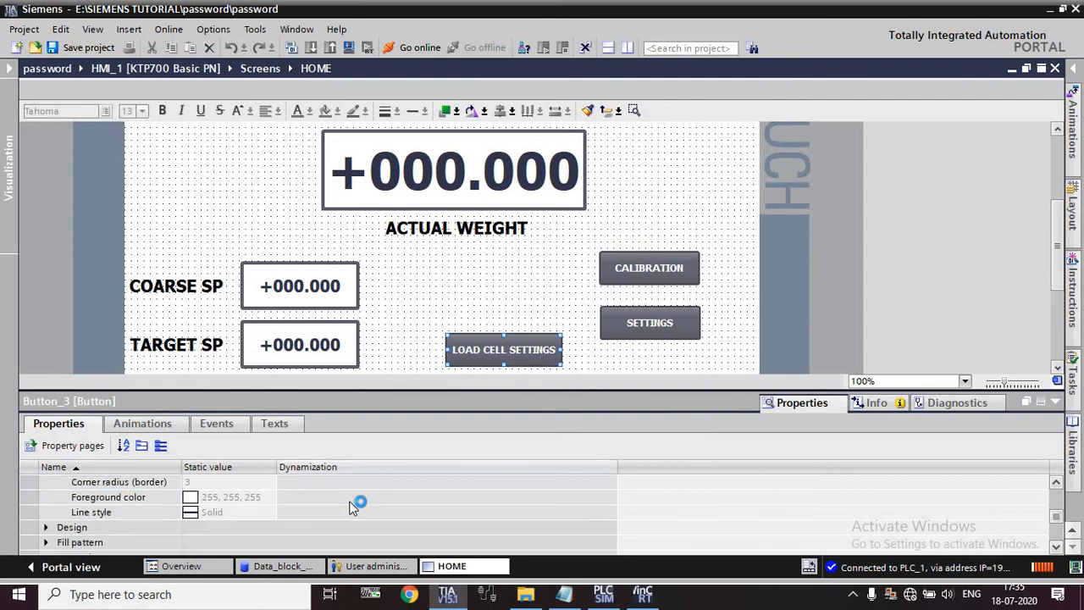
scroll(352, 506, "down", 1)
scroll(305, 505, "down", 2)
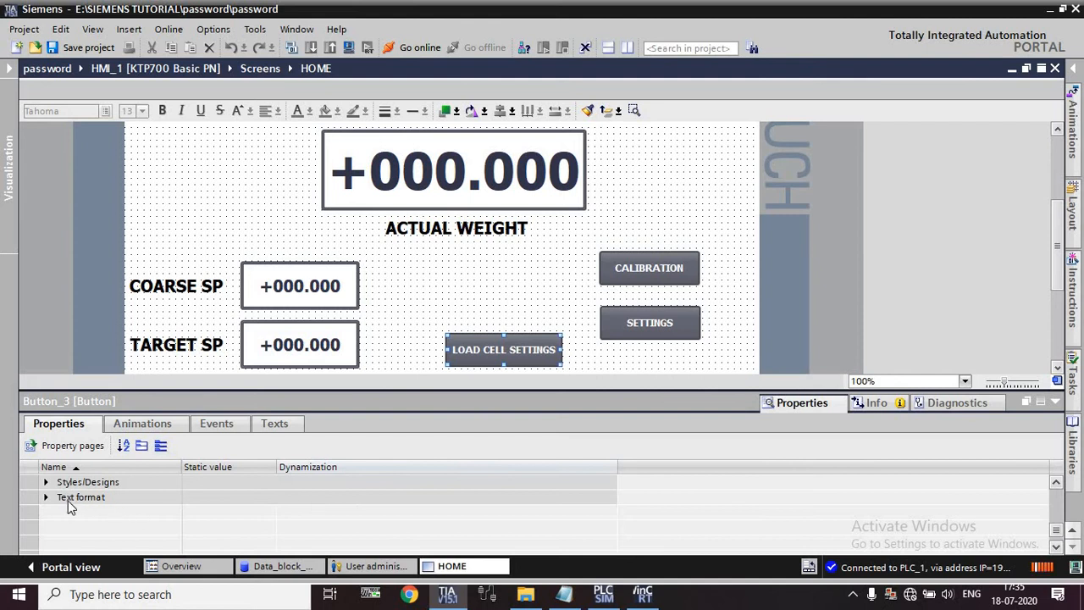
scroll(56, 500, "up", 1)
left_click(45, 512)
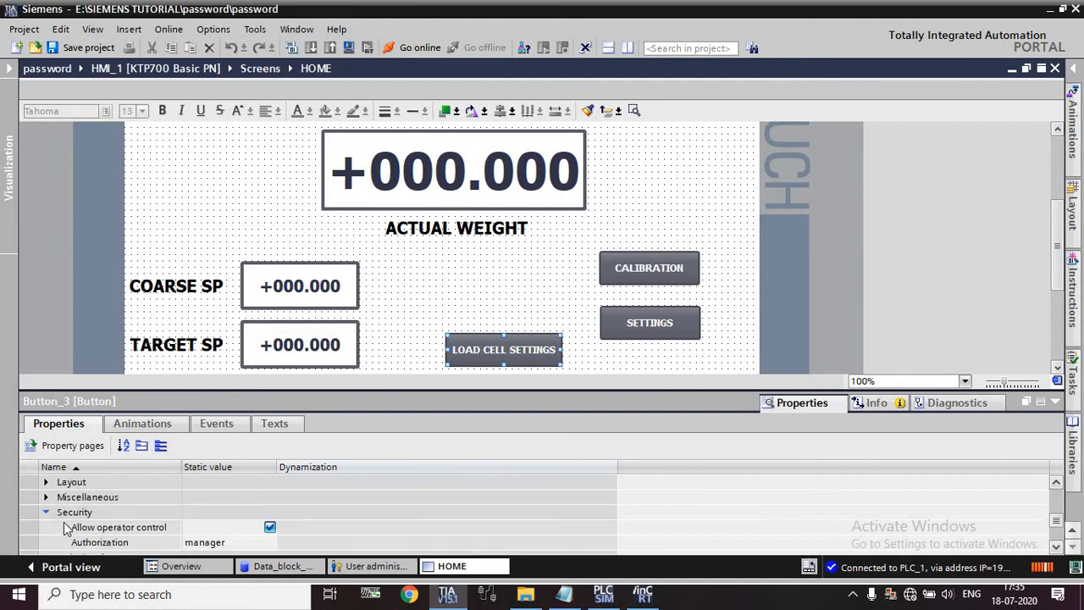
scroll(402, 511, "down", 1)
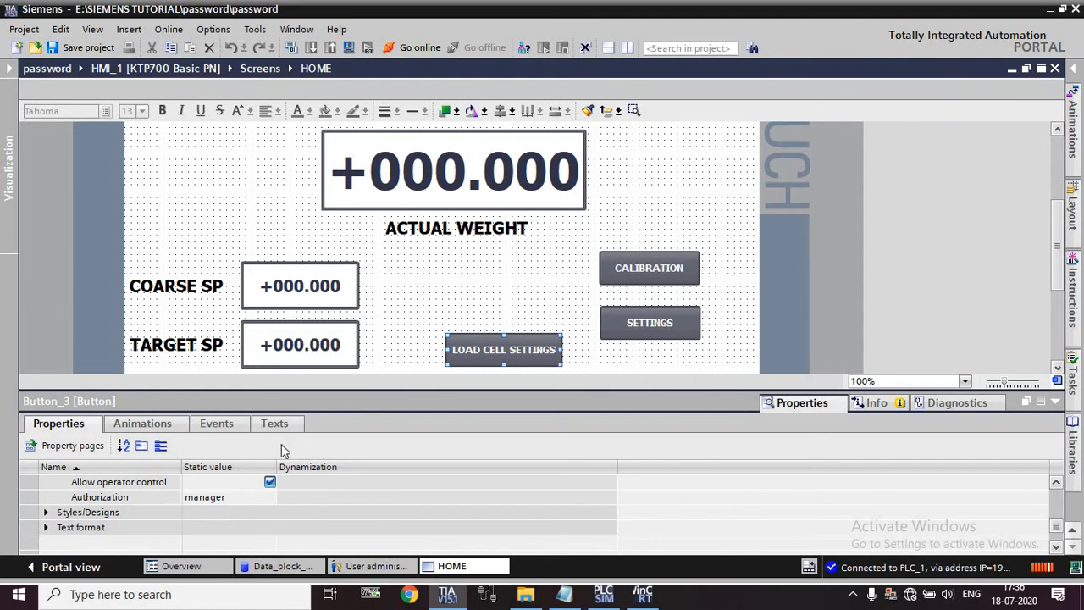
left_click(251, 500)
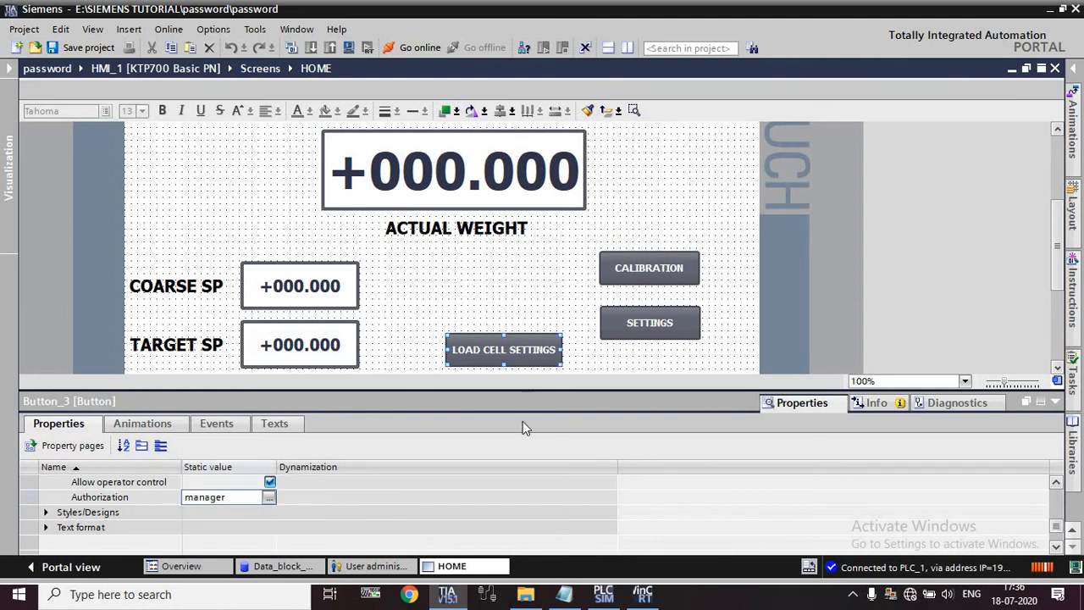
Step: Review the function and target screen assigned to the Press event of the LOAD CELL SETTINGS button
left_click(210, 428)
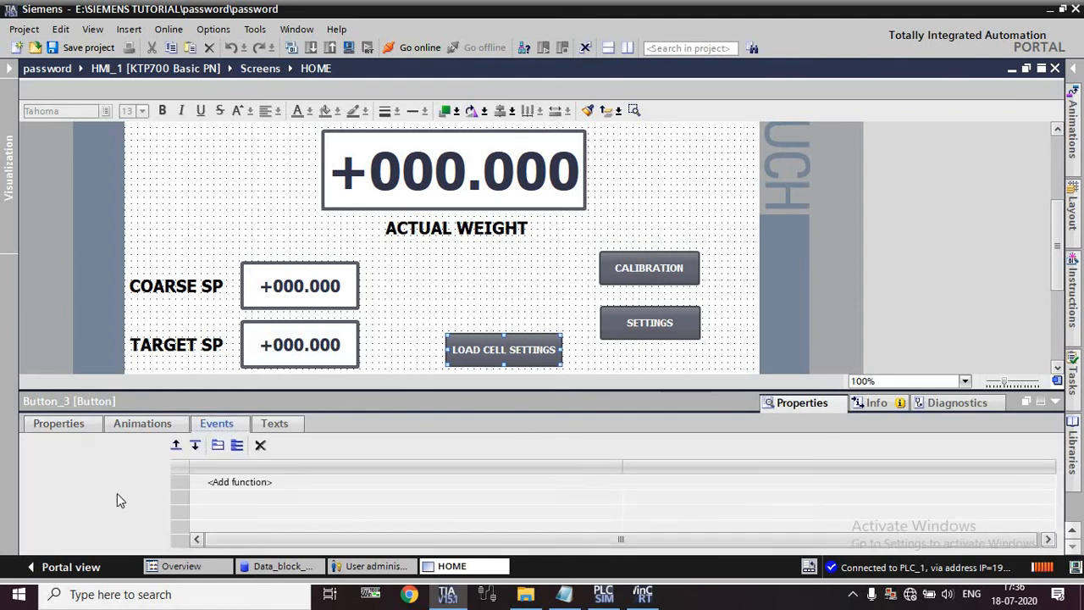
left_click(60, 482)
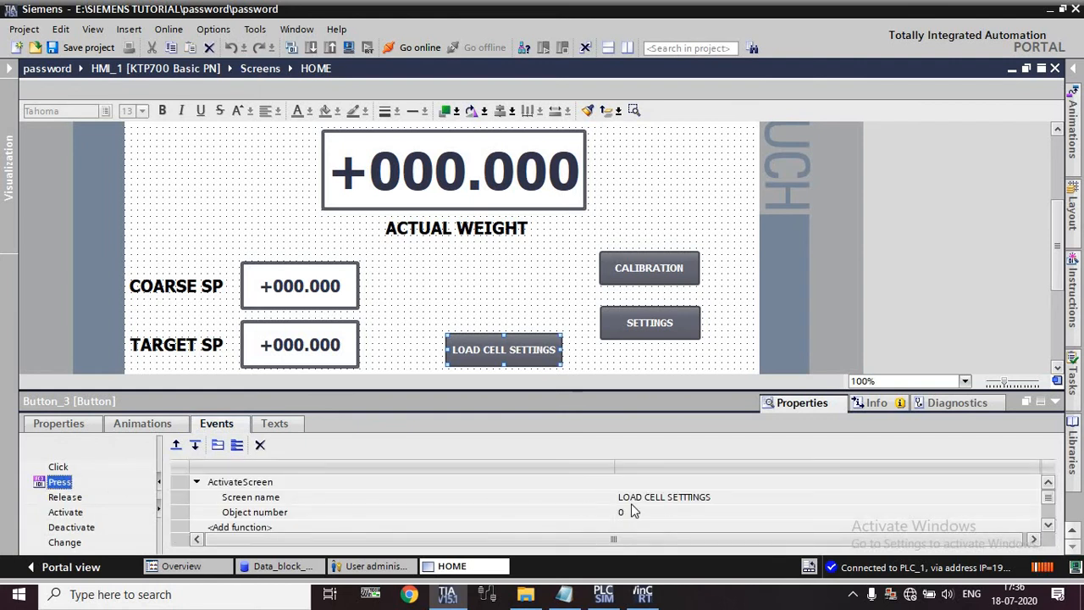
left_click(669, 499)
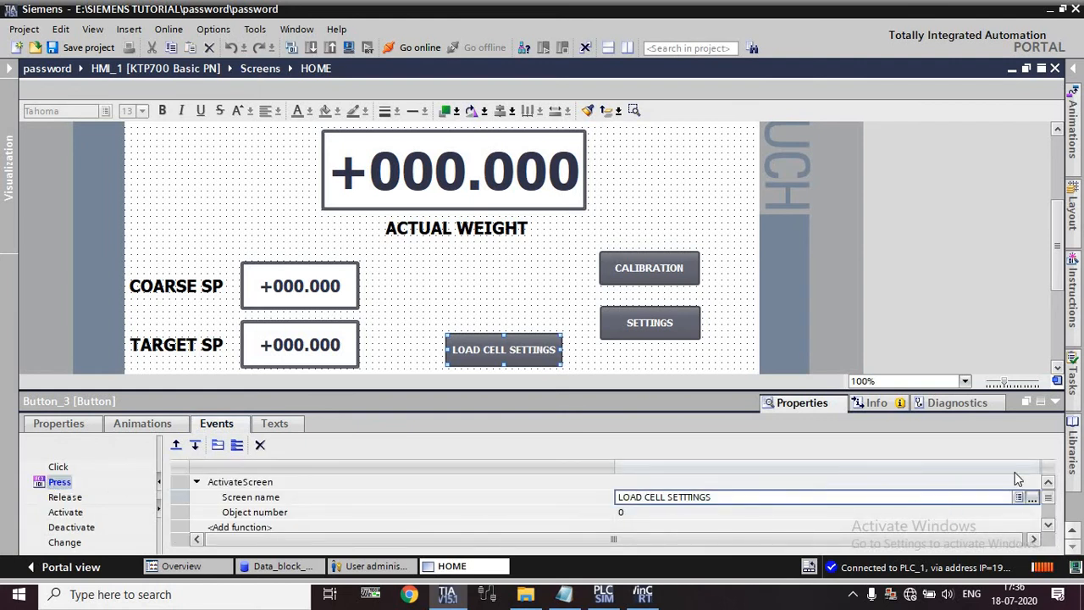
Step: Open the LOAD CELL SETTTINGS screen of HMI_1 in the editor and shrink the inspector area to show more of it
left_click(4, 149)
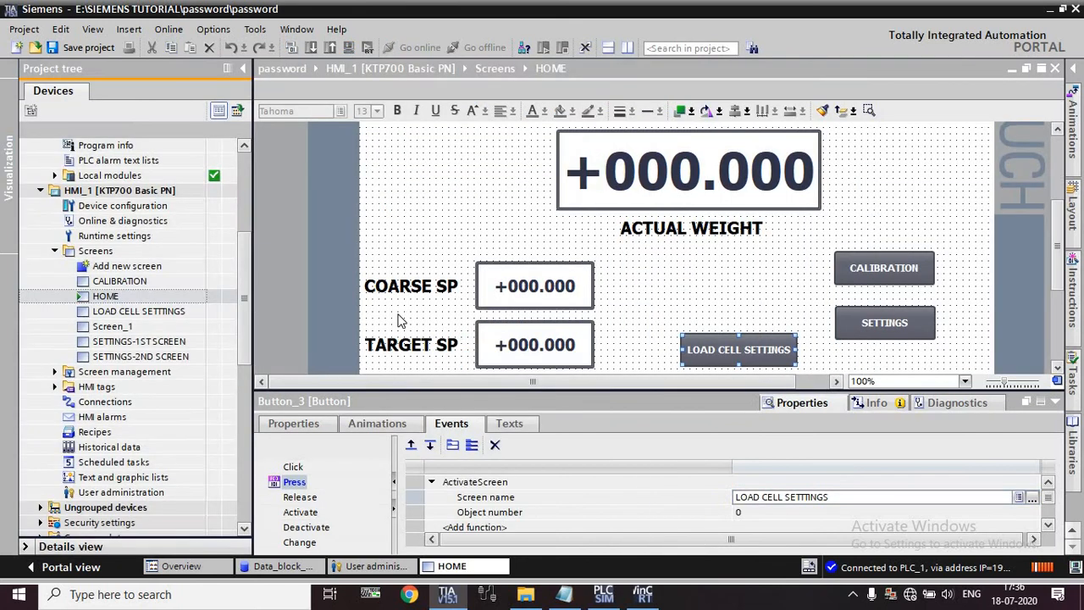
double_click(140, 311)
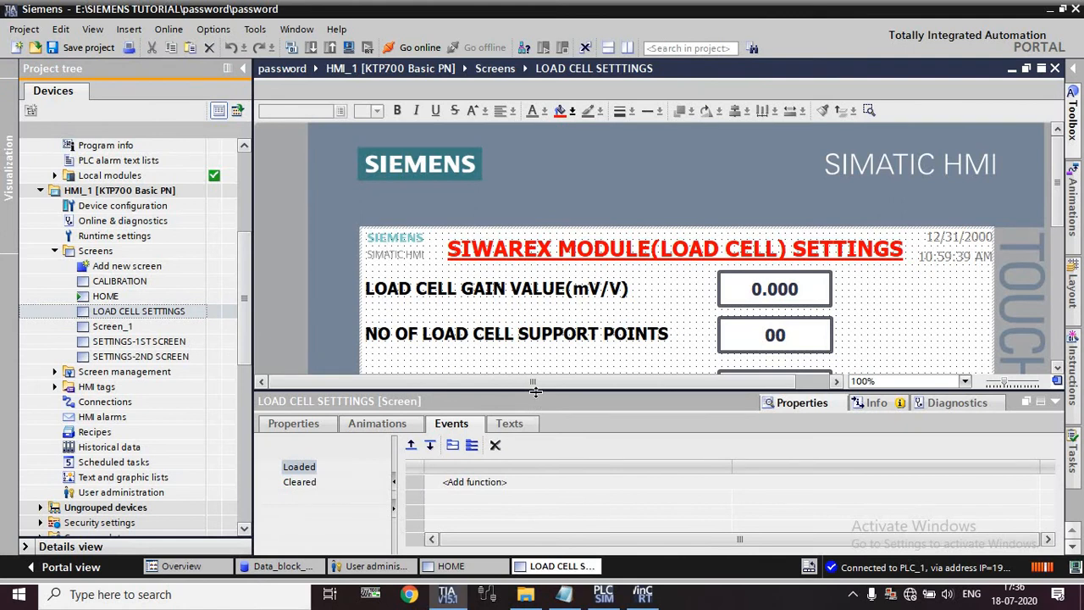
left_click_drag(533, 395, 533, 518)
scroll(1058, 272, "down", 1)
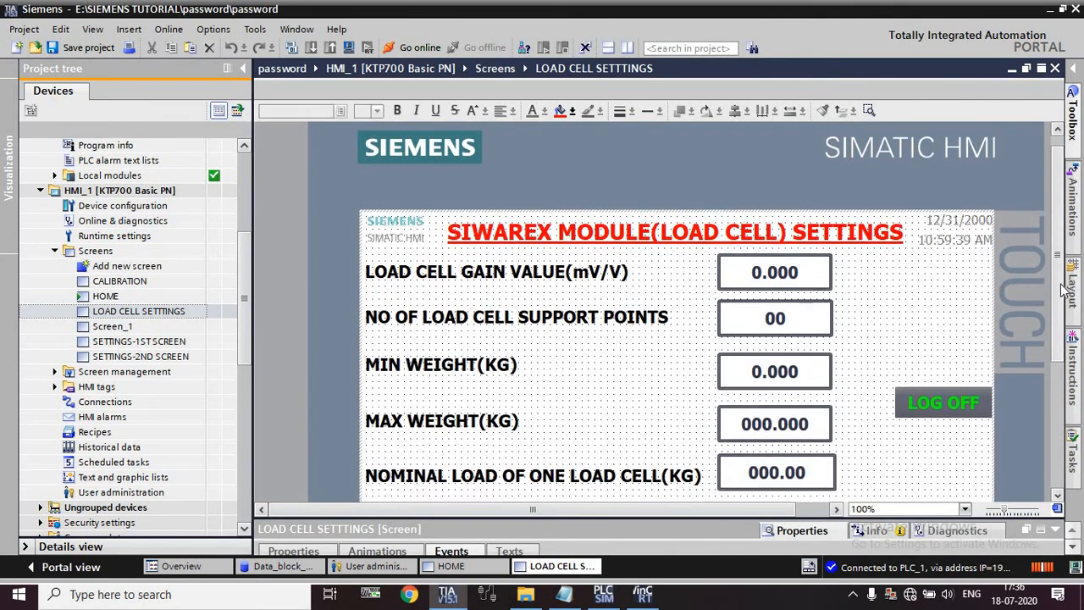
Step: Inspect the security properties of the LOAD CELL GAIN VALUE(mV/V) I/O field, including operator control and its authorization
left_click(800, 238)
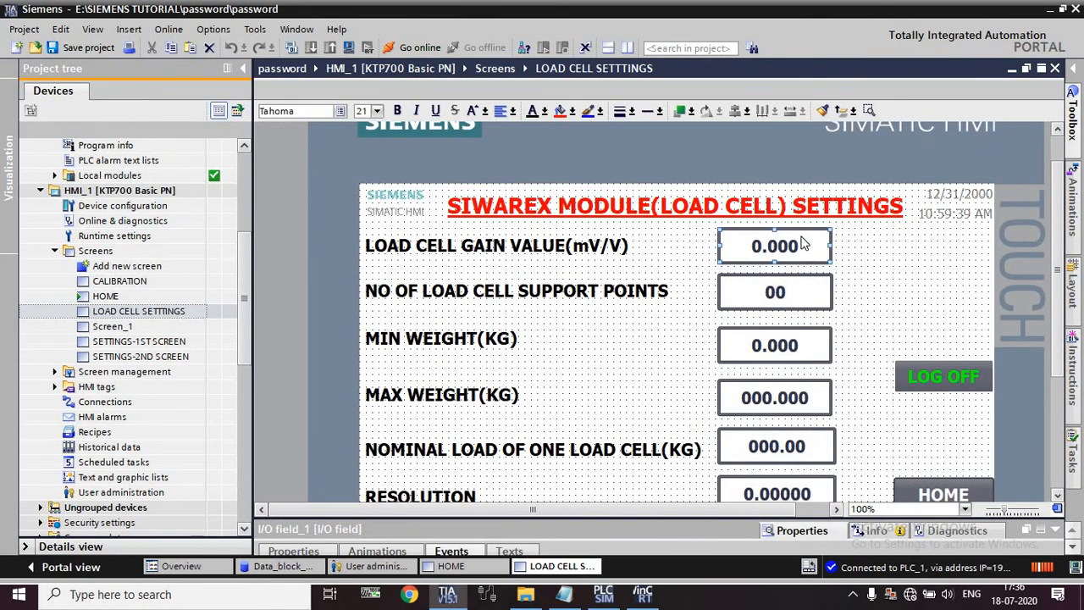
right_click(801, 239)
left_click(837, 480)
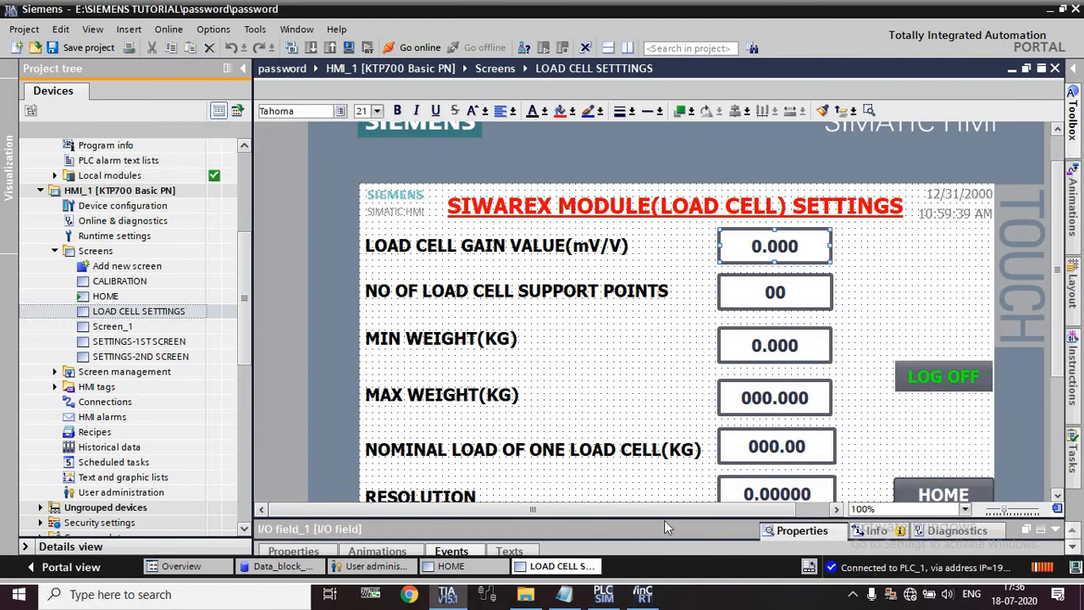
left_click_drag(668, 519, 671, 371)
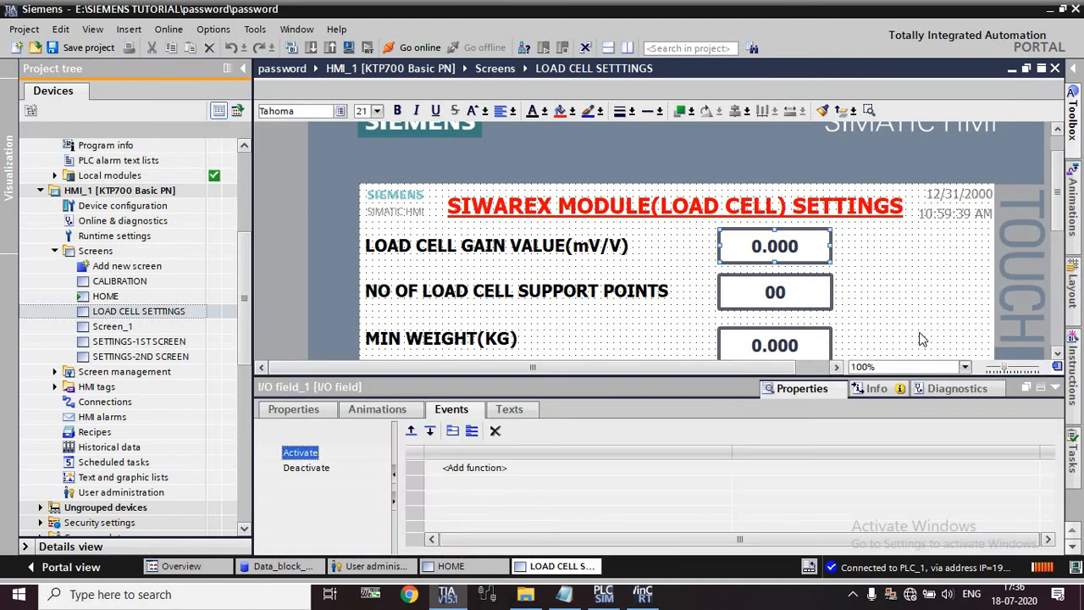
left_click(294, 410)
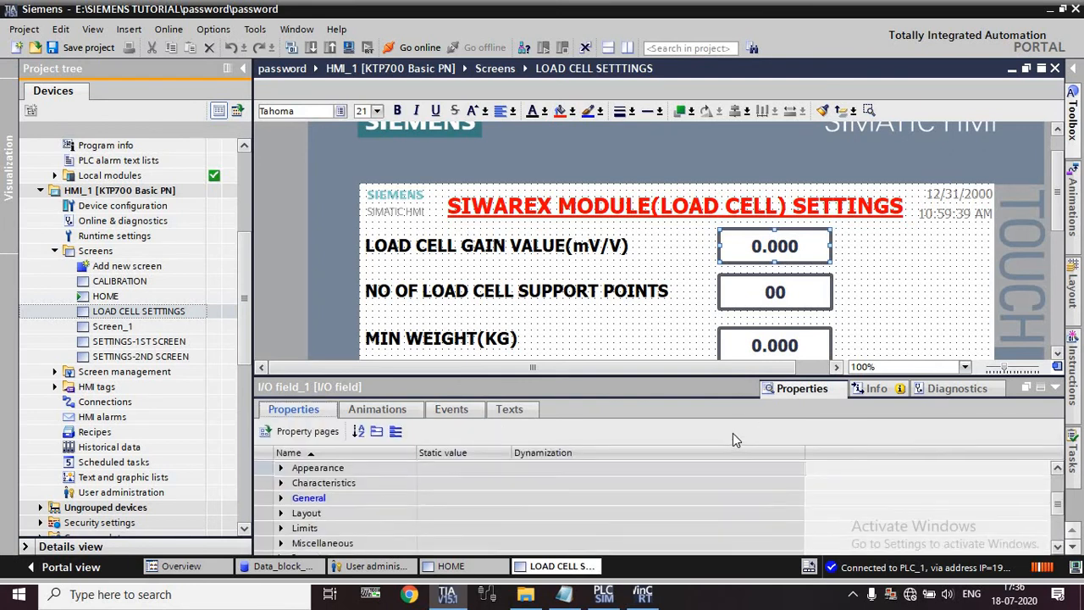
scroll(733, 433, "down", 2)
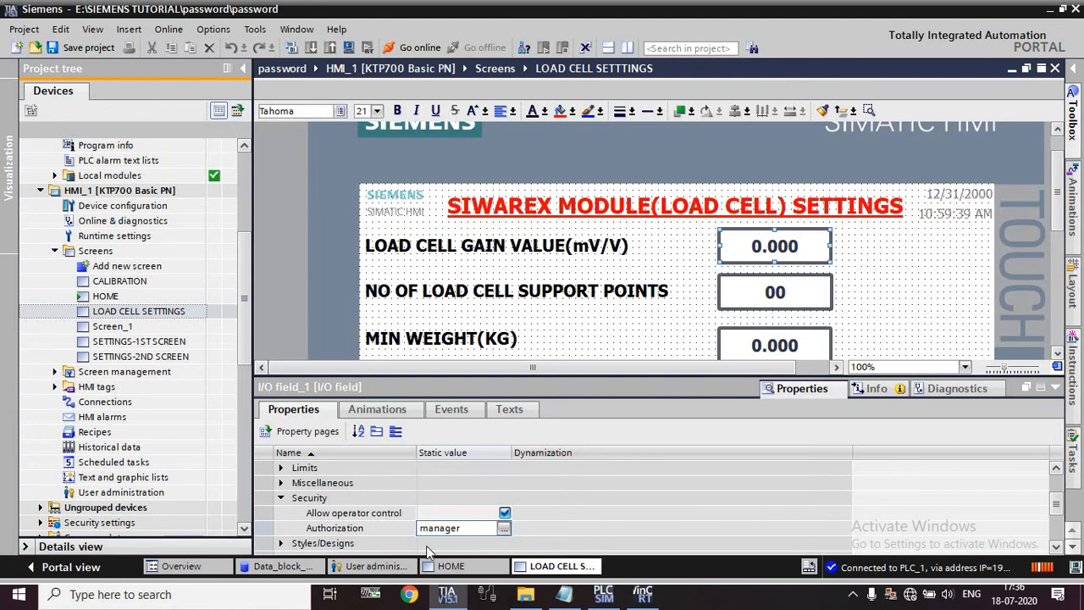
left_click(504, 511)
Step: Connect the gain value field's process value to the tag load cell gain value from Data_block_2 of PLC_1
left_click(399, 412)
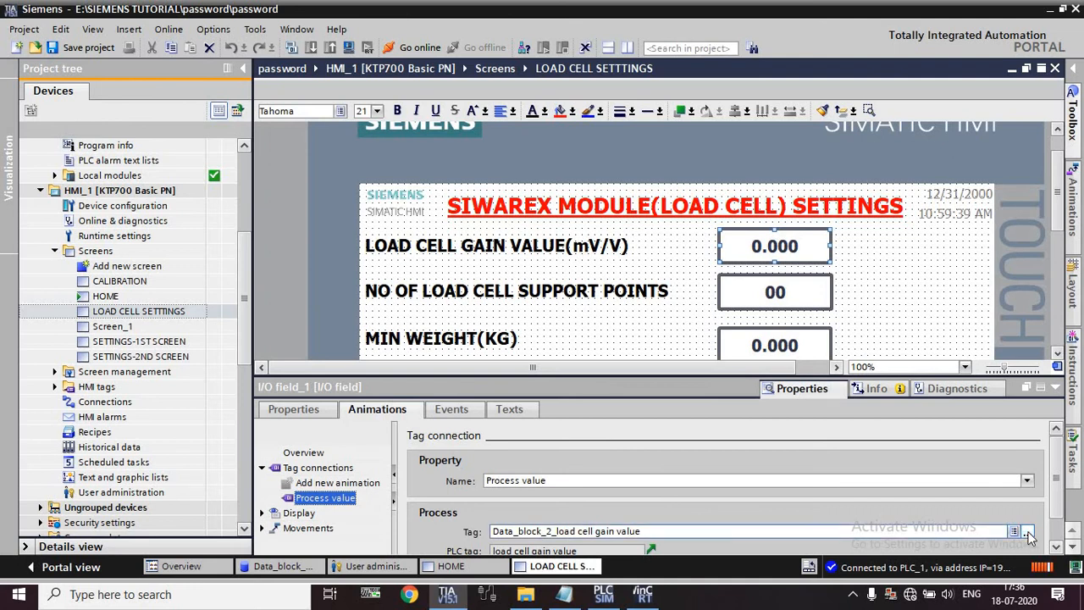
left_click(1027, 533)
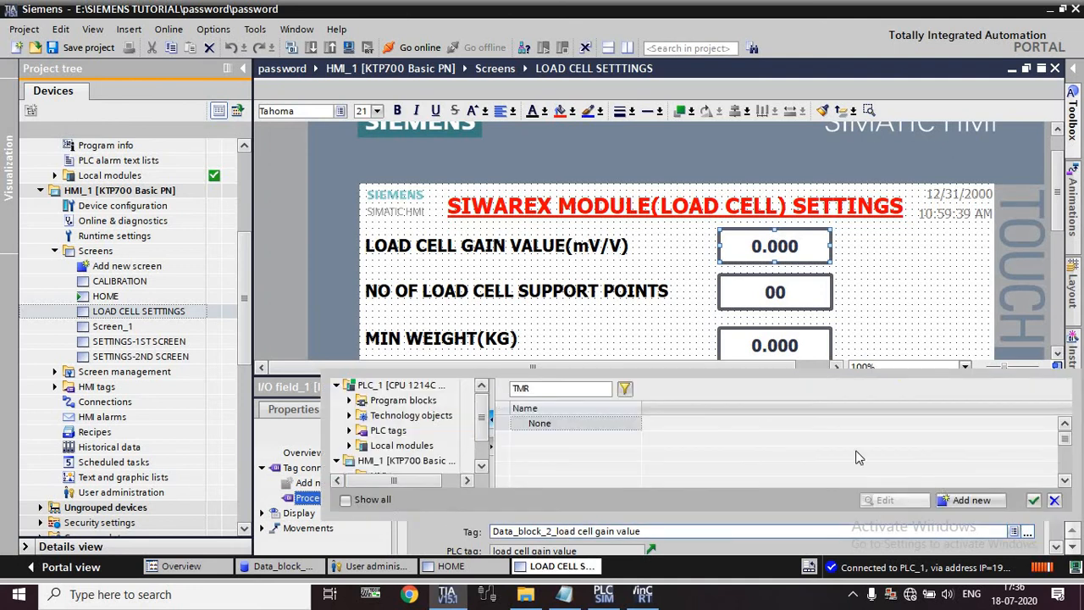
left_click(404, 400)
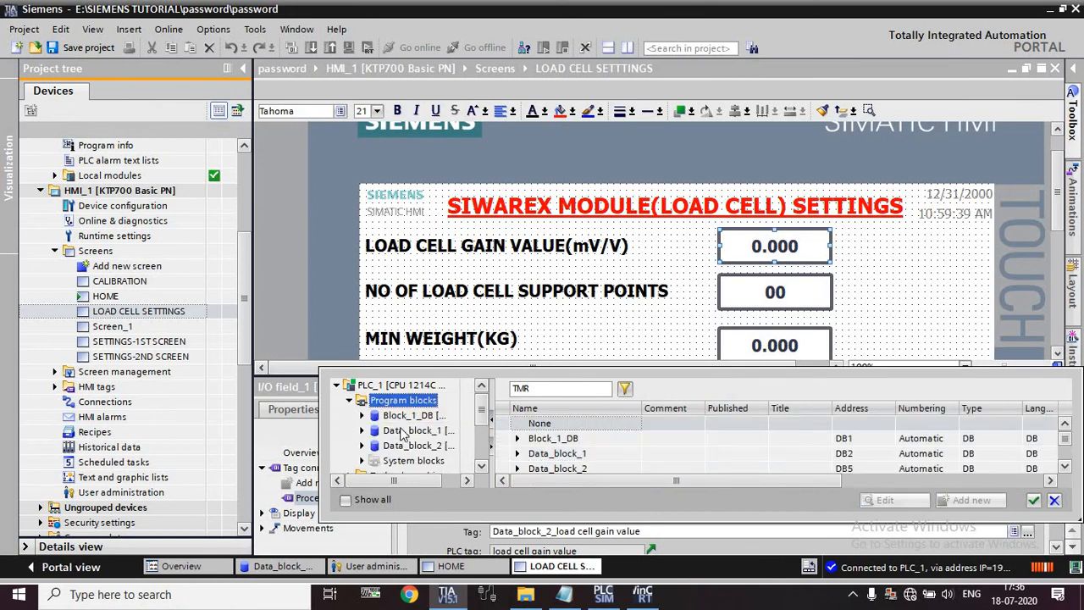
left_click(421, 446)
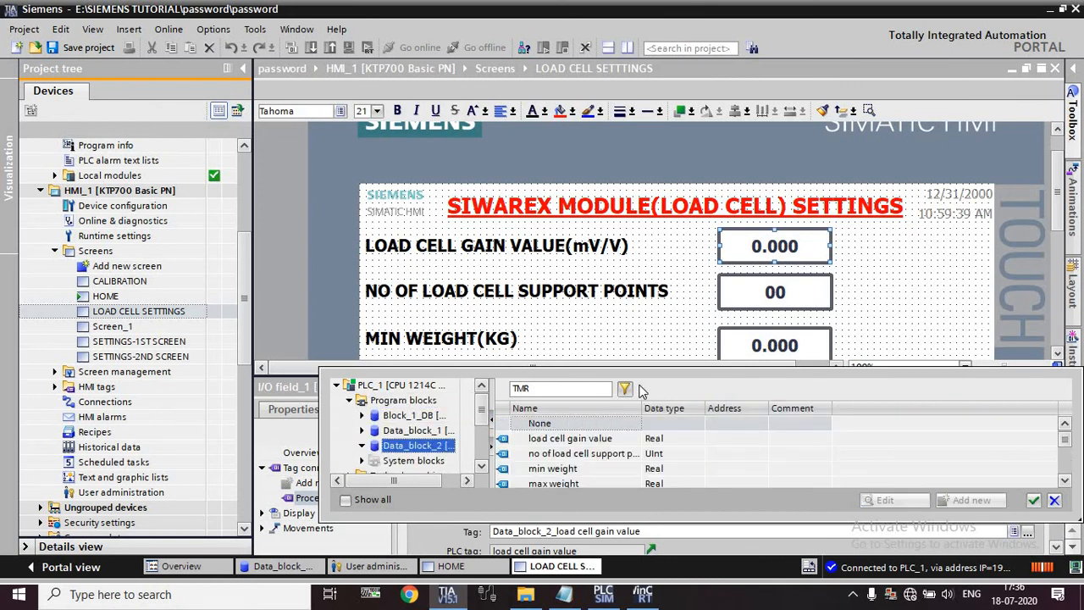
left_click_drag(641, 366, 631, 198)
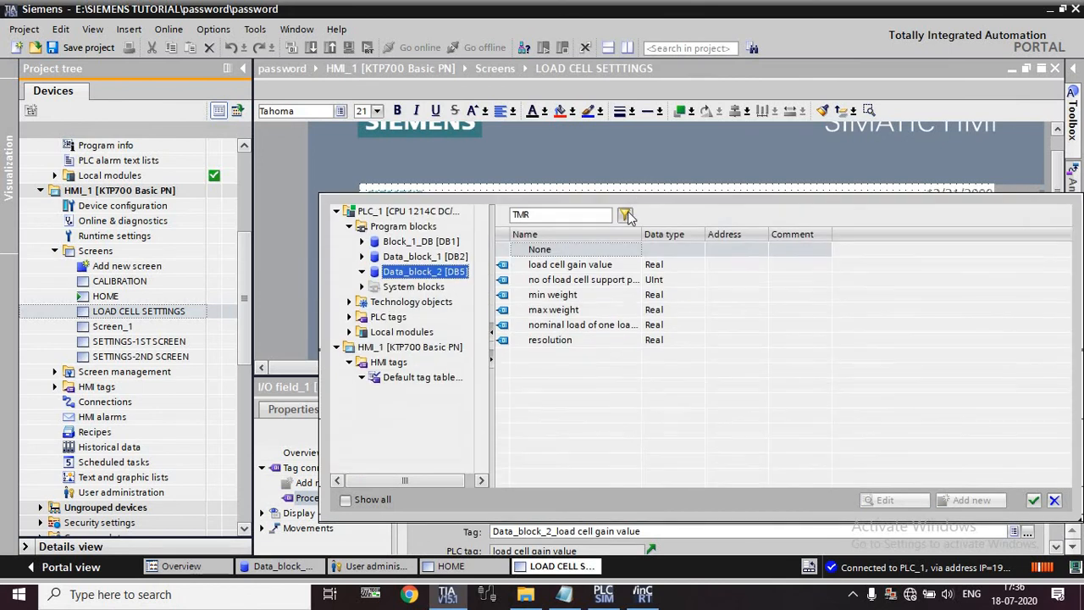
left_click(615, 270)
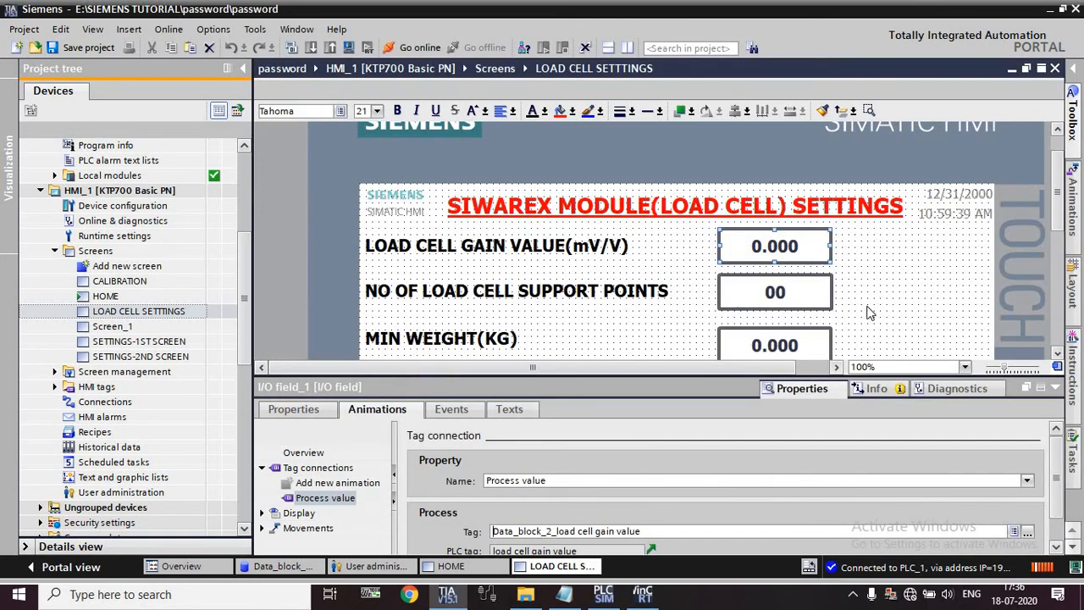
Step: Select the LOG OFF button on the load cell settings screen and show the functions of its Click event
left_click(909, 288)
left_click_drag(1058, 212, 1060, 258)
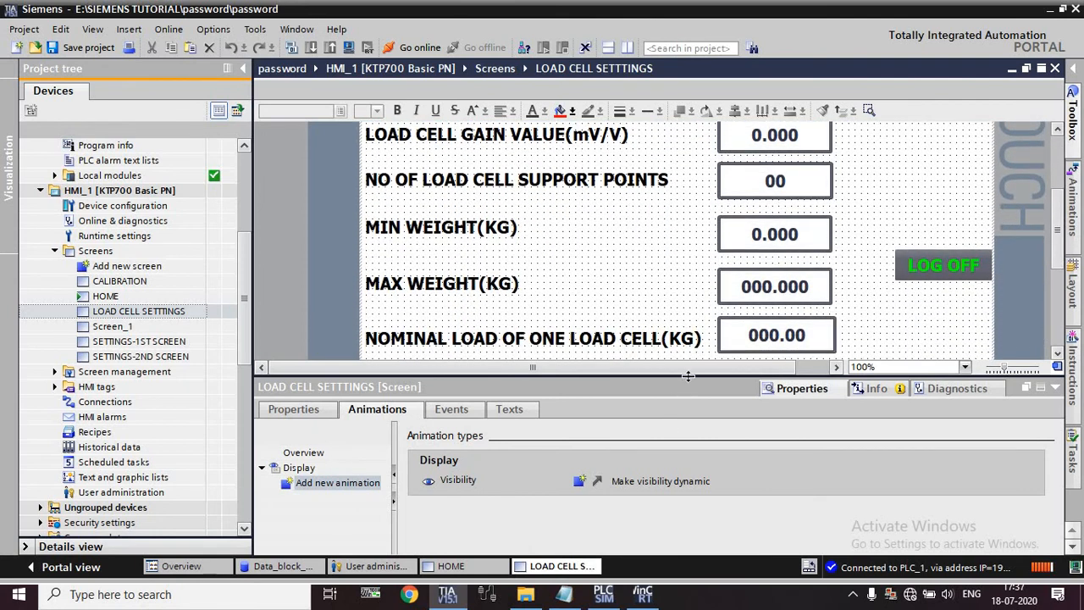
left_click_drag(688, 375, 688, 469)
left_click(942, 265)
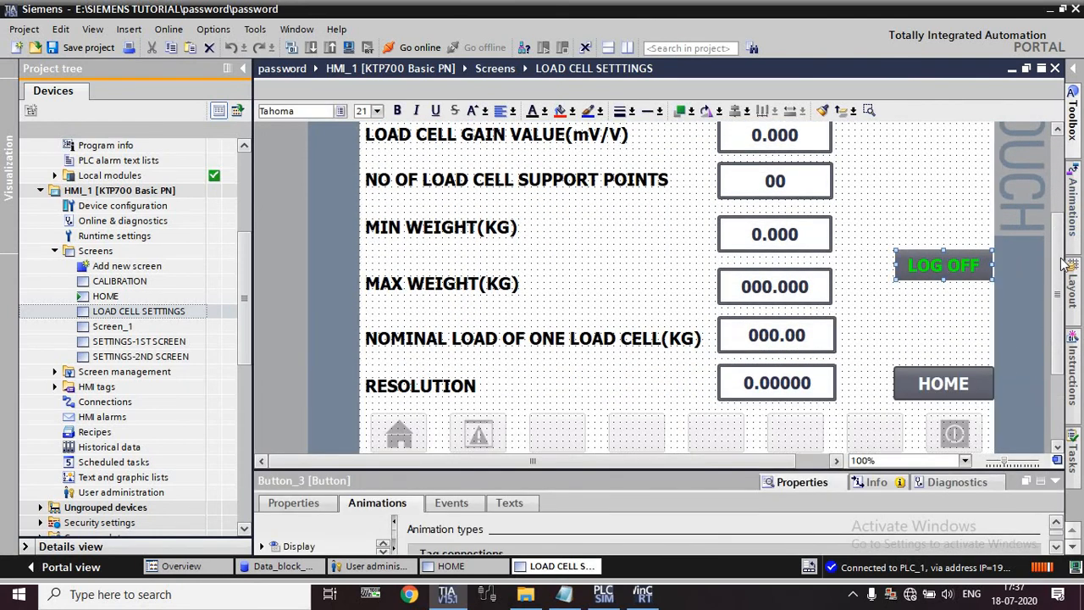
left_click_drag(1060, 265, 1060, 252)
right_click(897, 311)
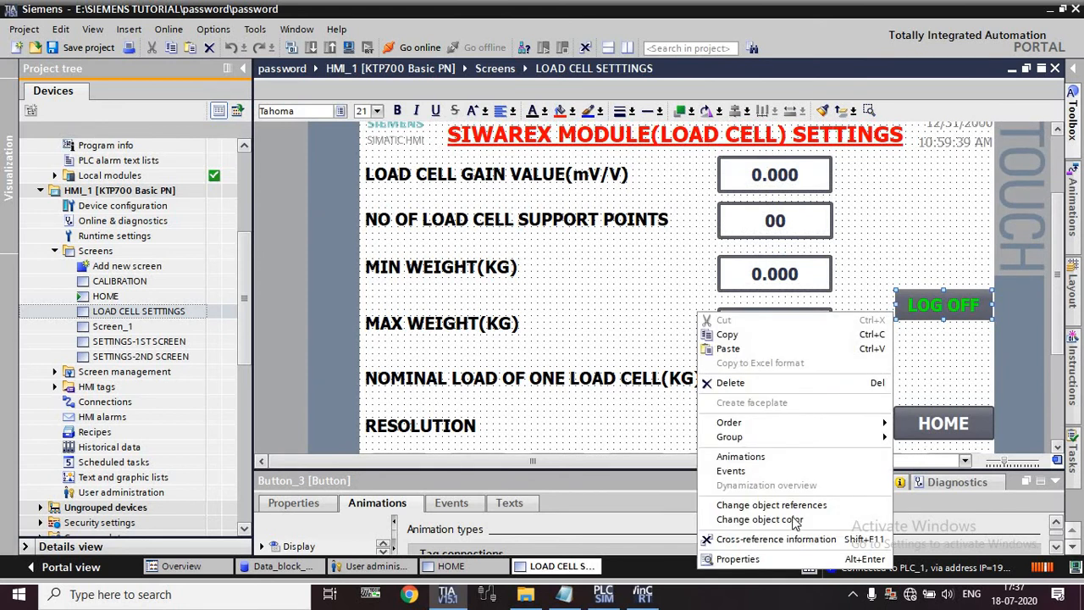
left_click(738, 560)
left_click_drag(663, 376, 664, 313)
left_click(451, 346)
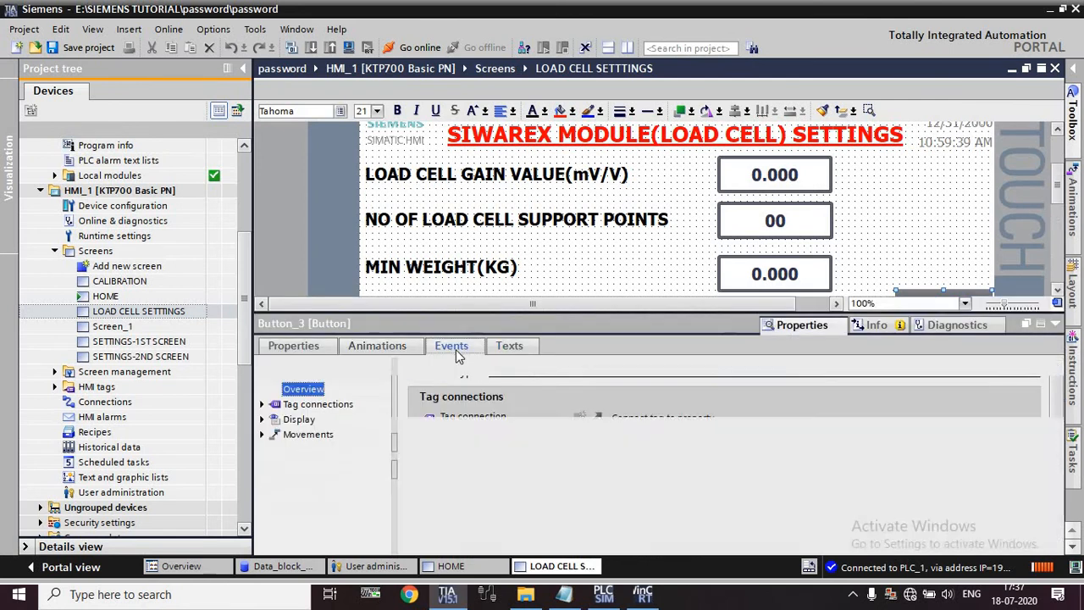
left_click(294, 390)
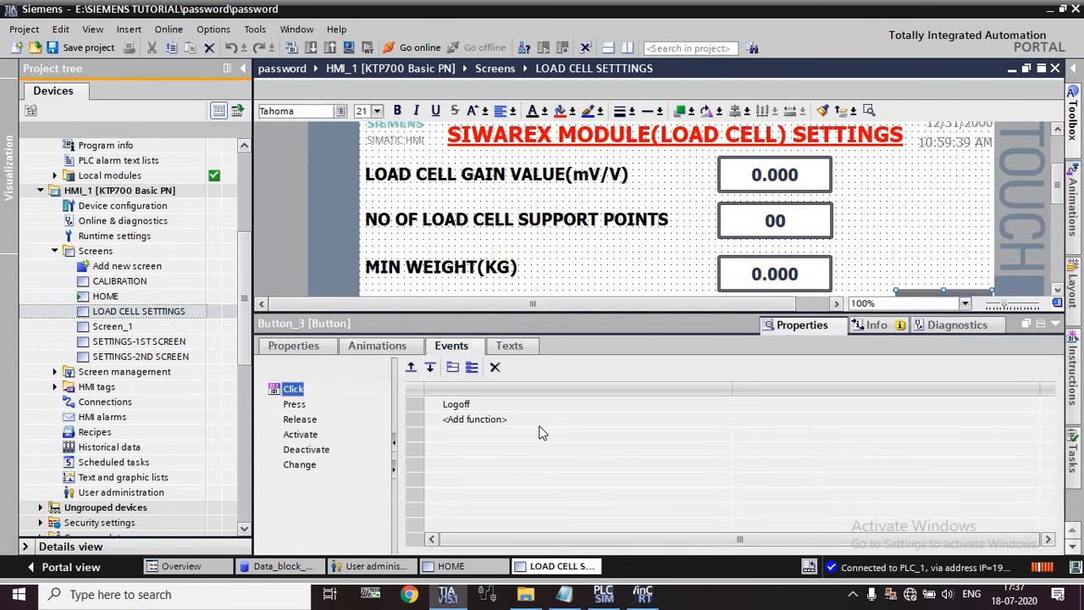
Step: Assign the user administration system function Logoff to the LOG OFF button's Click event
left_click(532, 409)
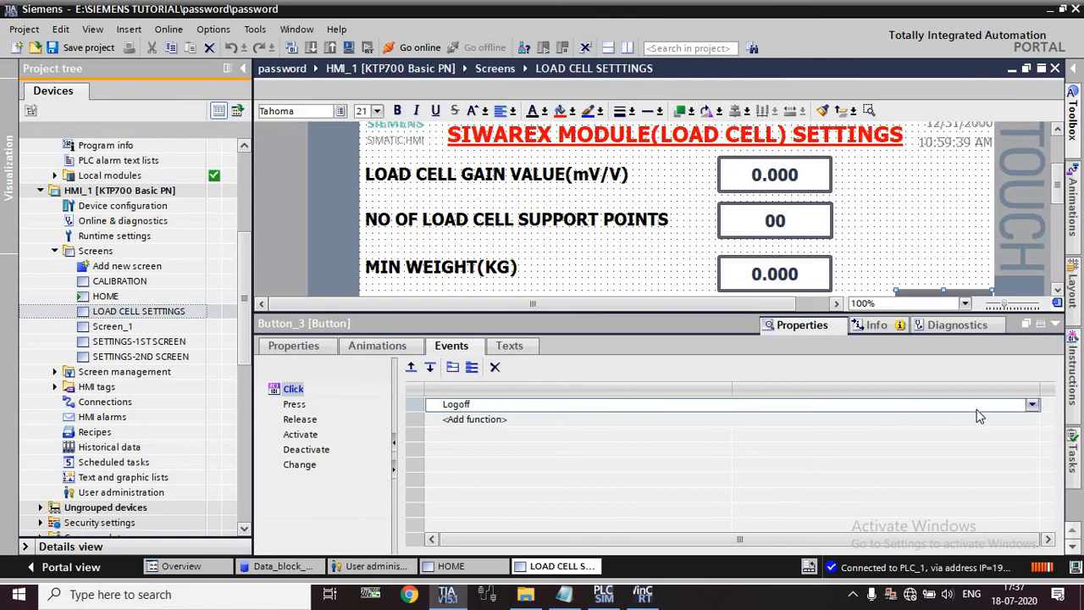
left_click(1033, 406)
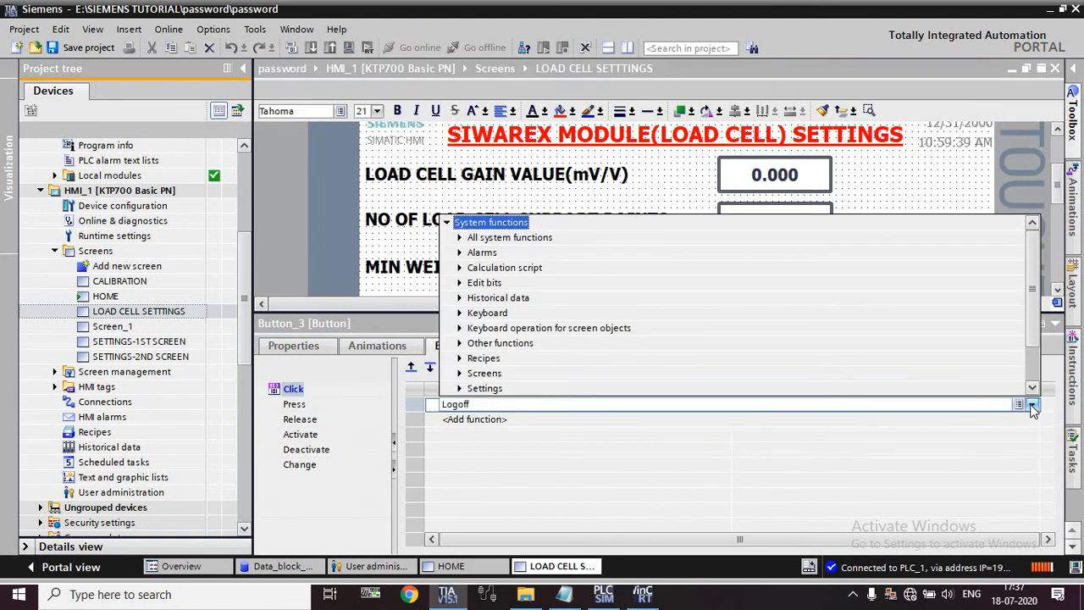
left_click_drag(1032, 270, 1026, 353)
left_click(457, 374)
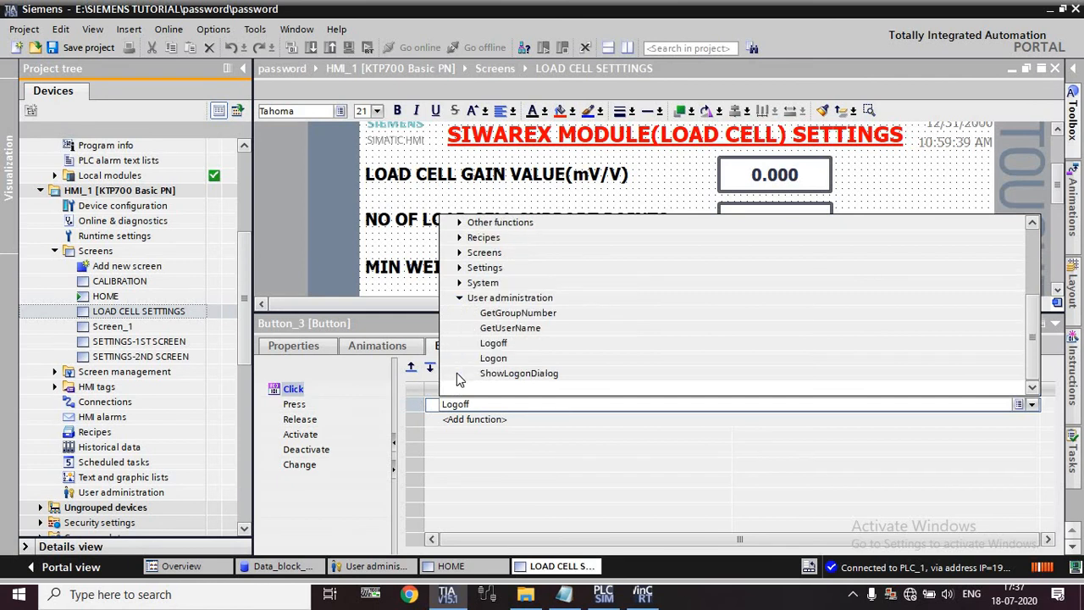
left_click(498, 345)
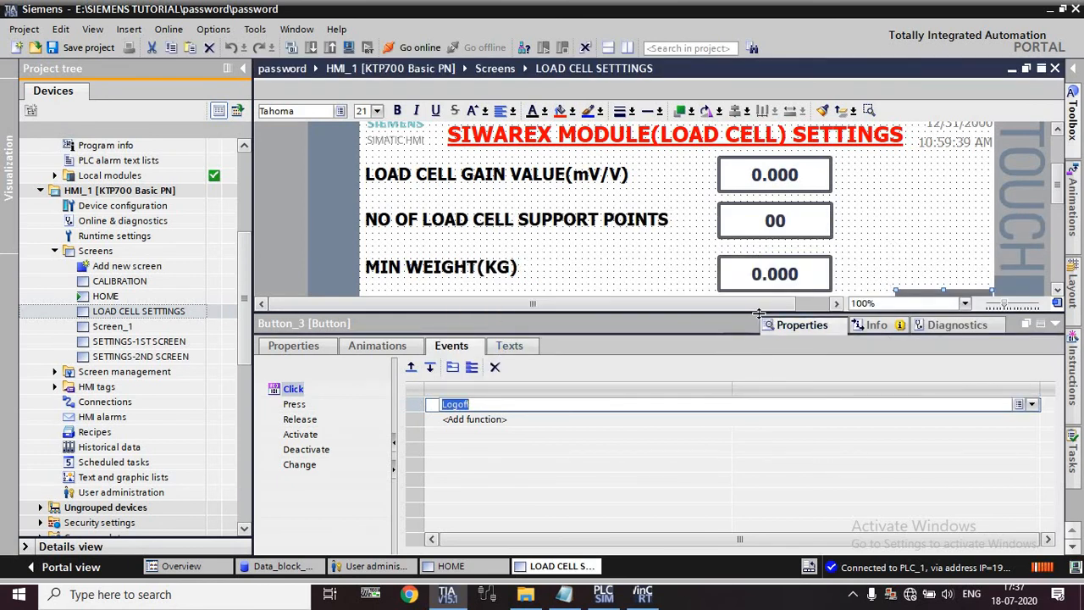
Step: Shrink the inspector area, switch to the Notepad notes and place the cursor after the final line "HOPE U UNDERSTNAD IT ......"
left_click_drag(759, 314, 768, 487)
left_click(563, 594)
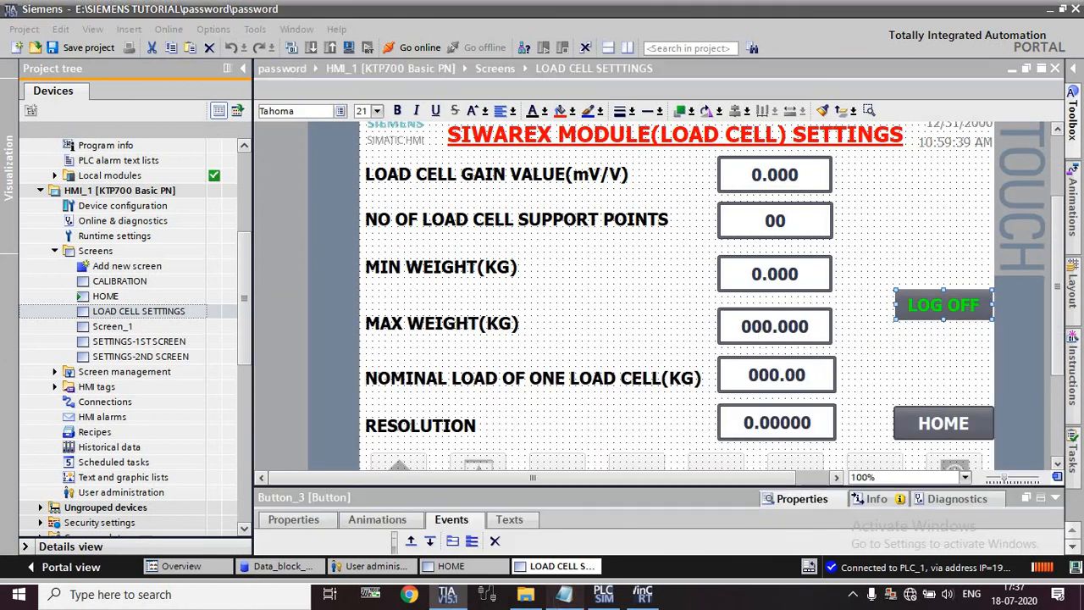
left_click(727, 525)
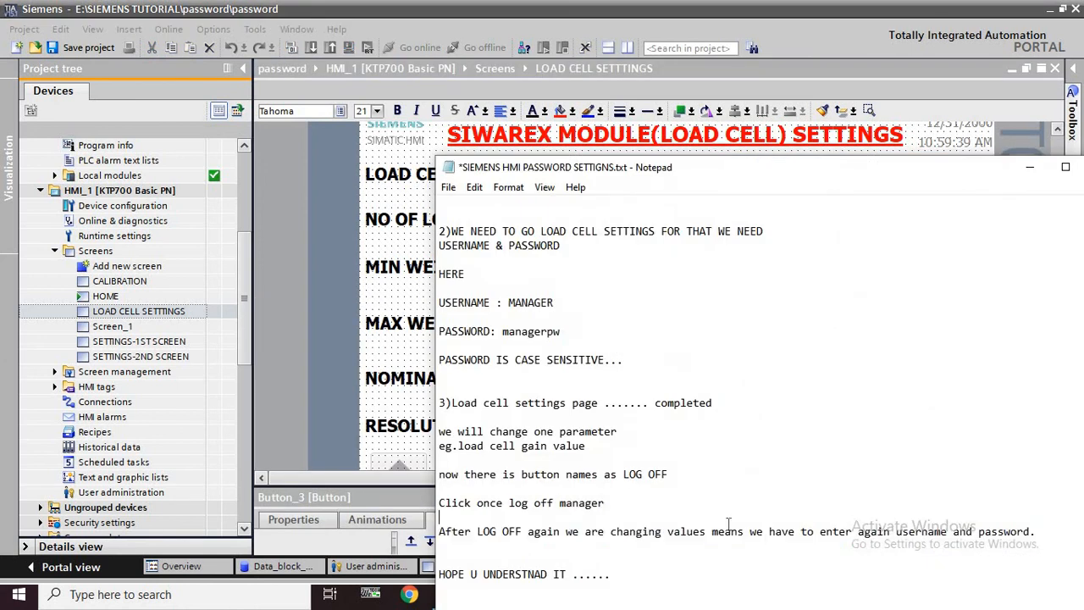
key("shift+Home")
left_click(631, 575)
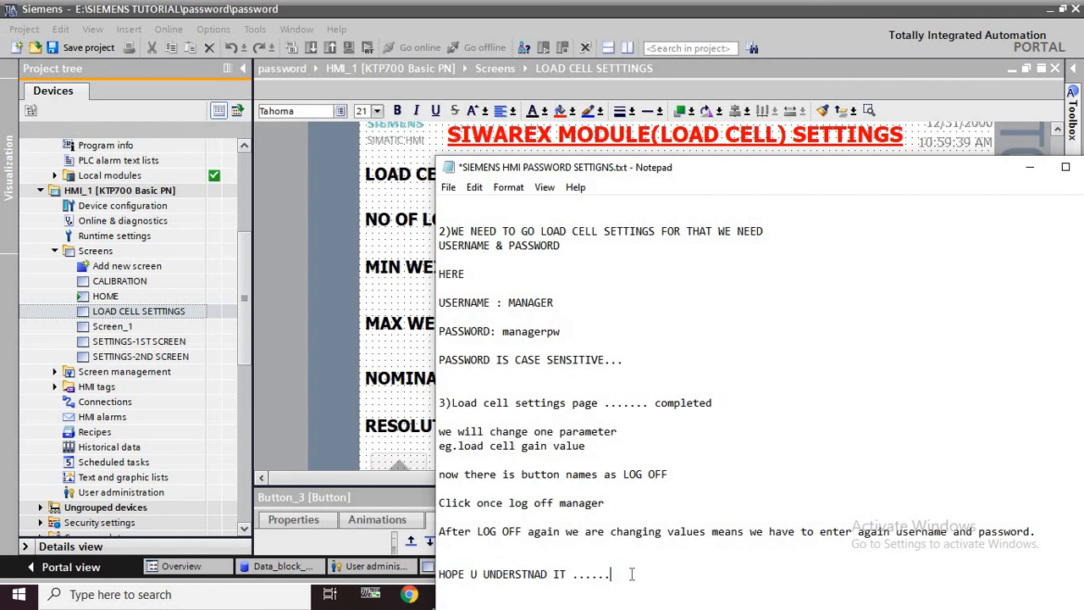